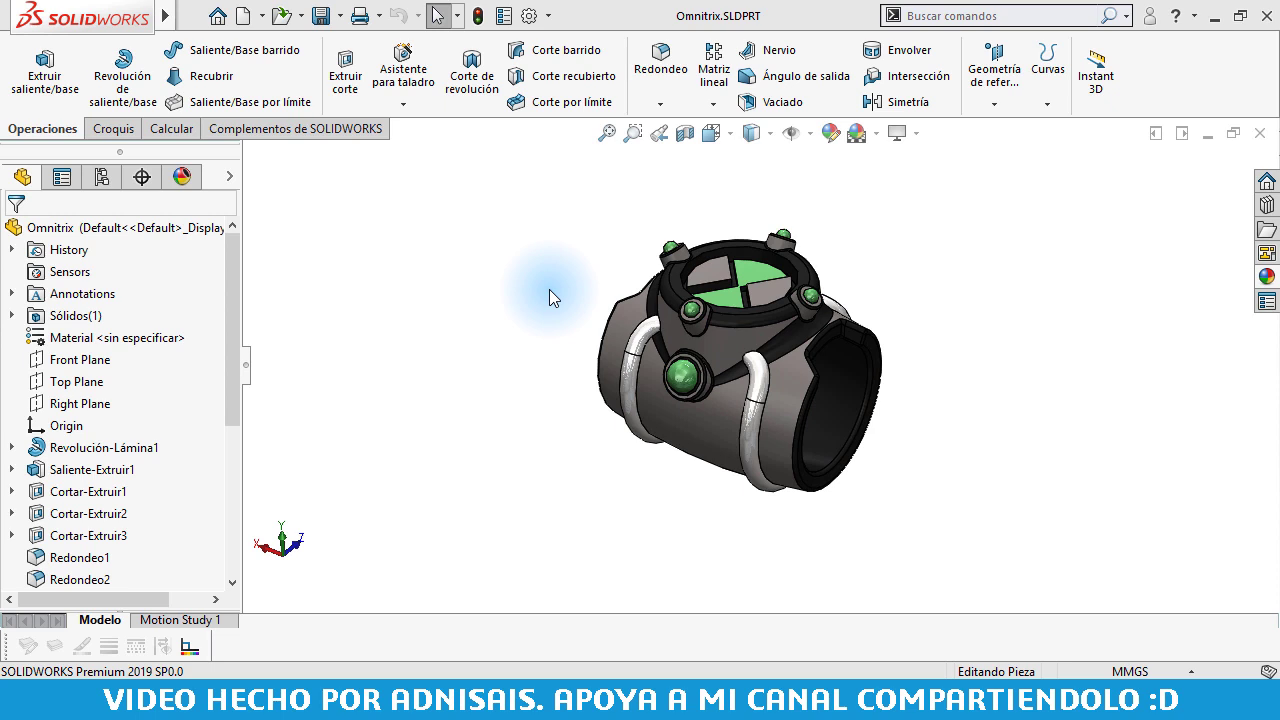
Step: Zoom in on the gem, select its circular edge and tilt the view around it
scroll(738, 323, "down", 2)
scroll(701, 304, "down", 2)
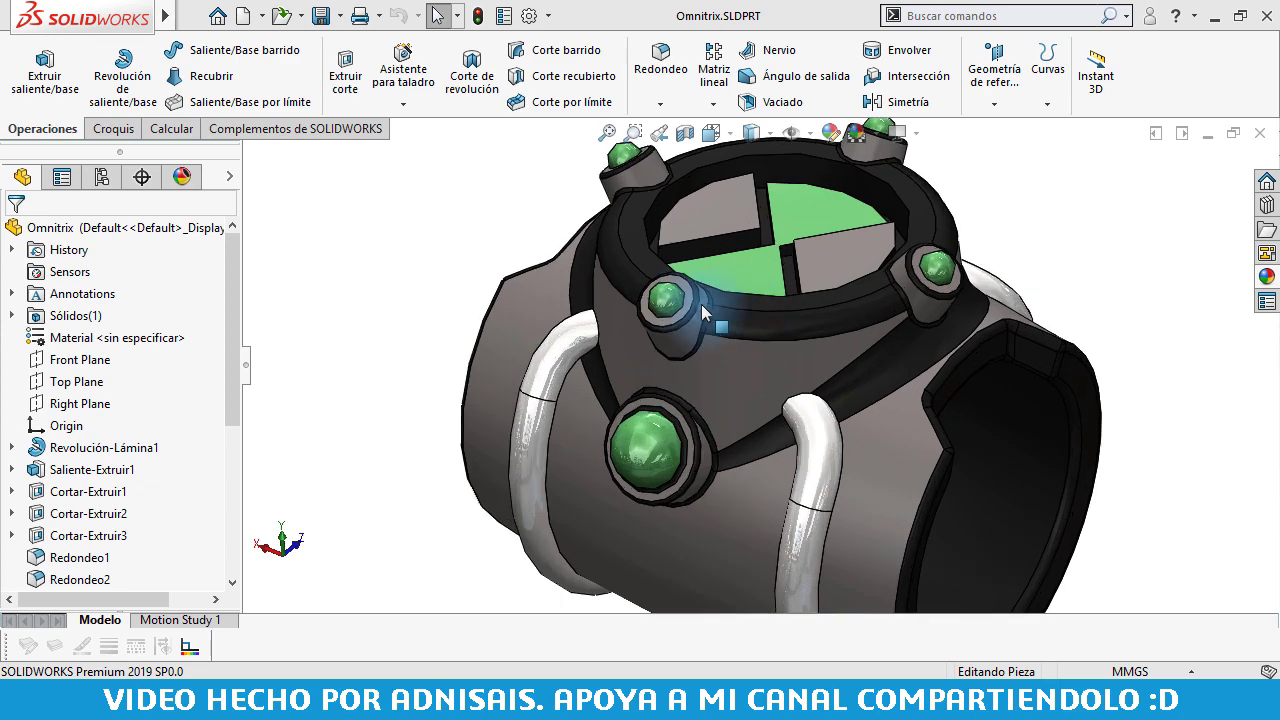
scroll(862, 360, "down", 2)
scroll(862, 360, "up", 5)
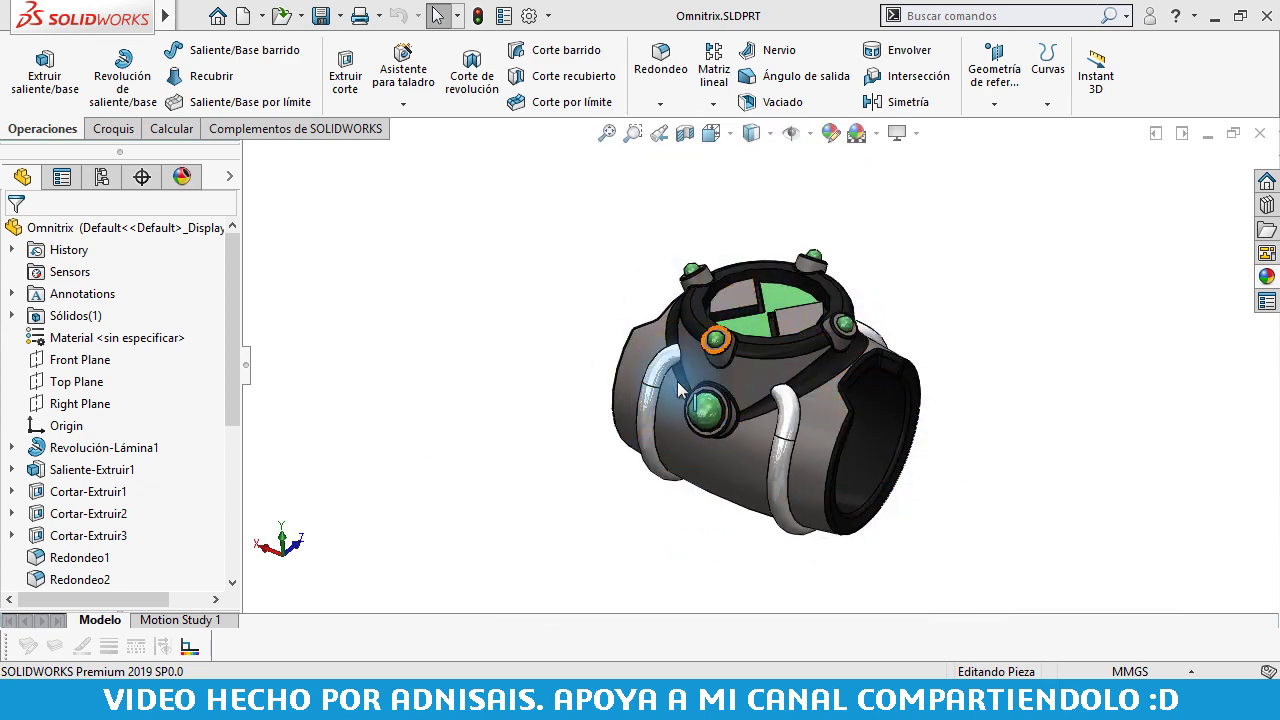
scroll(796, 464, "down", 1)
scroll(624, 347, "down", 2)
scroll(690, 360, "down", 3)
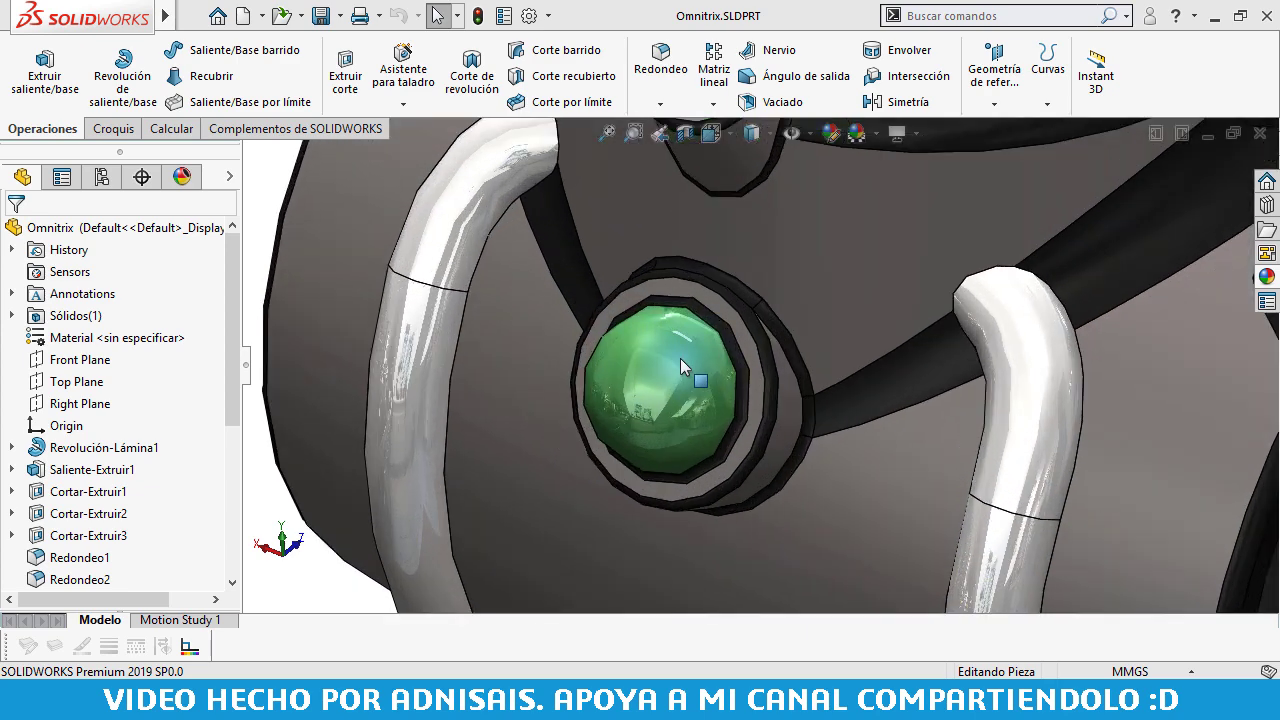
scroll(741, 348, "down", 1)
scroll(740, 340, "down", 1)
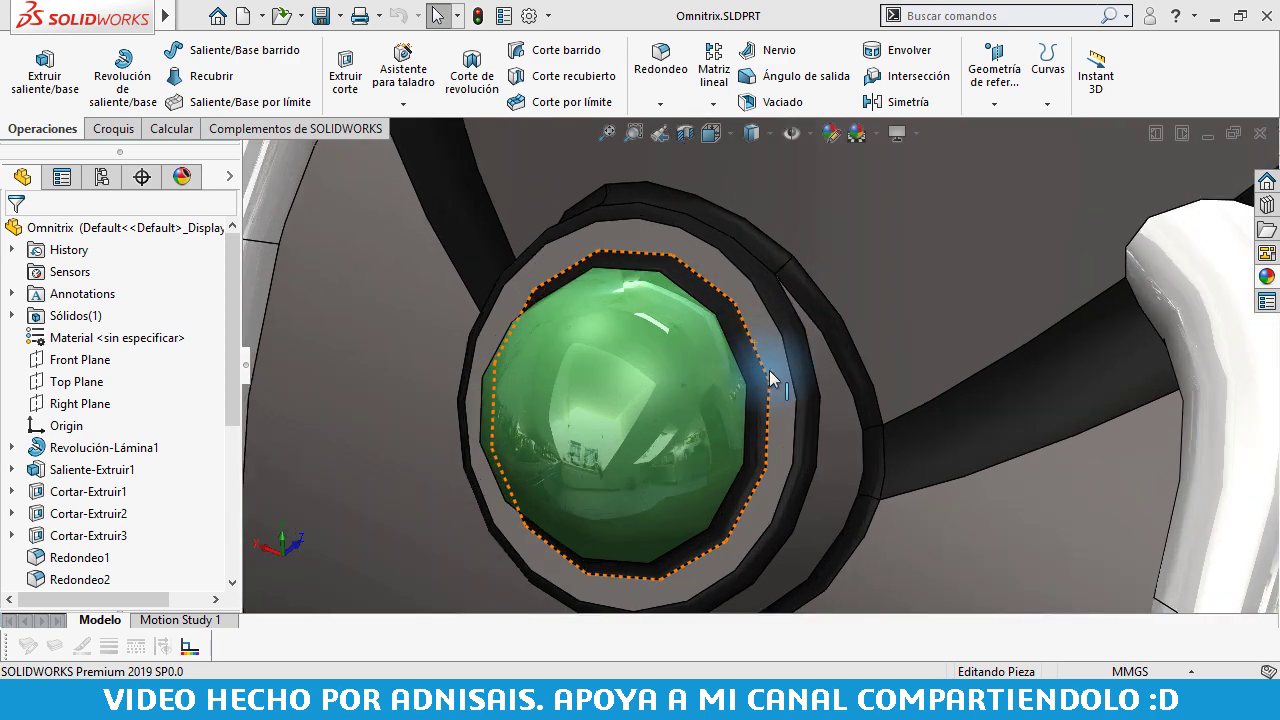
left_click(712, 280)
mouse_move(731, 297)
middle_mouse_down()
mouse_move(790, 355)
mouse_move(766, 404)
middle_mouse_up()
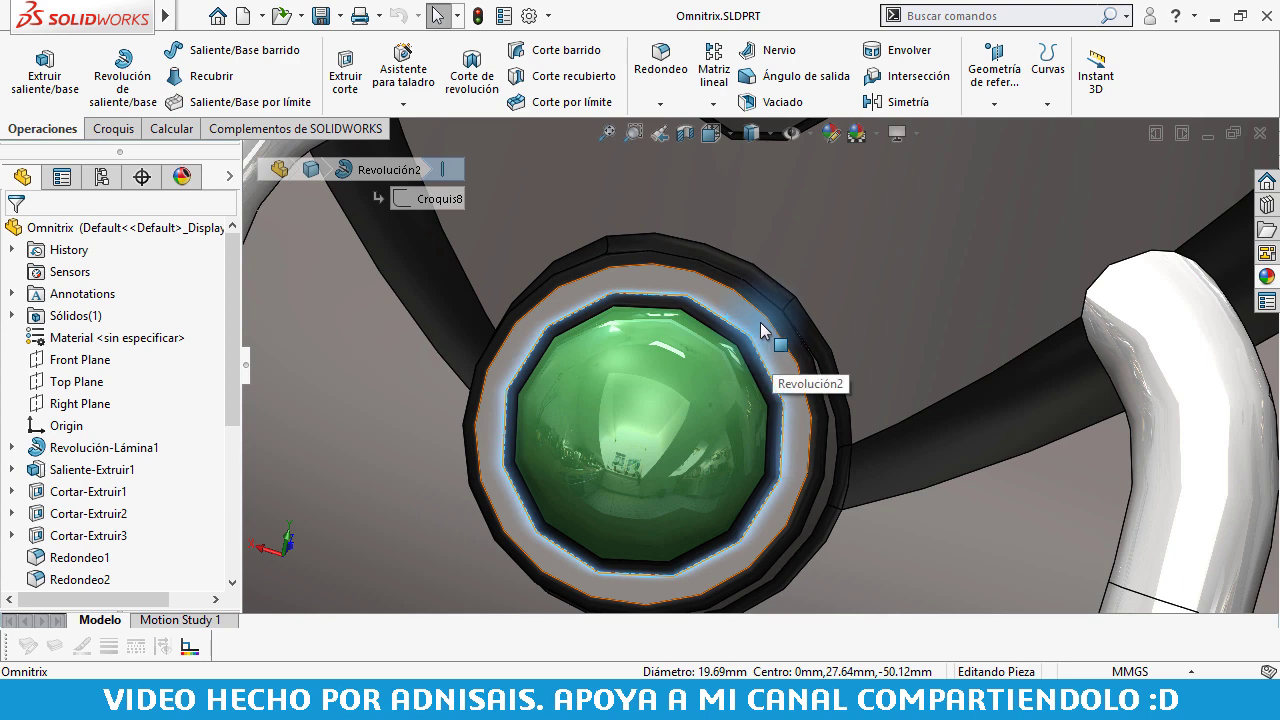
scroll(756, 338, "down", 2)
middle_click_drag(756, 338, 731, 410)
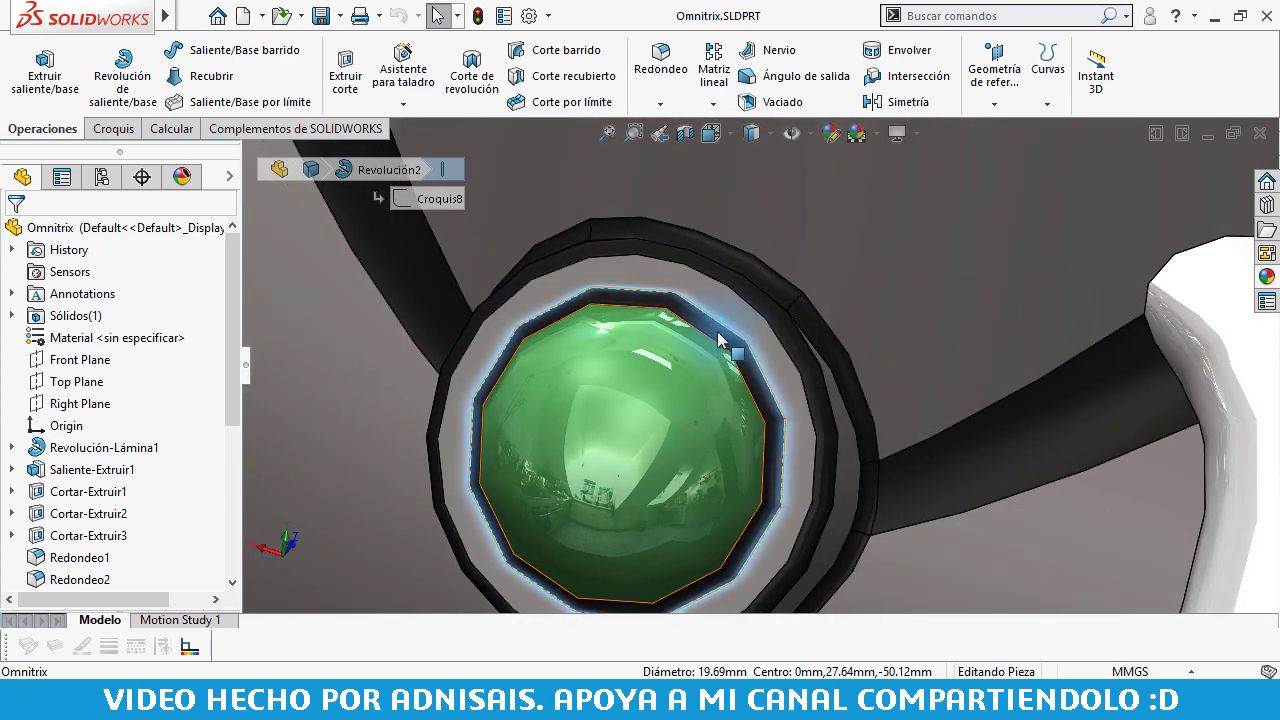
scroll(724, 342, "down", 1)
scroll(730, 330, "down", 1)
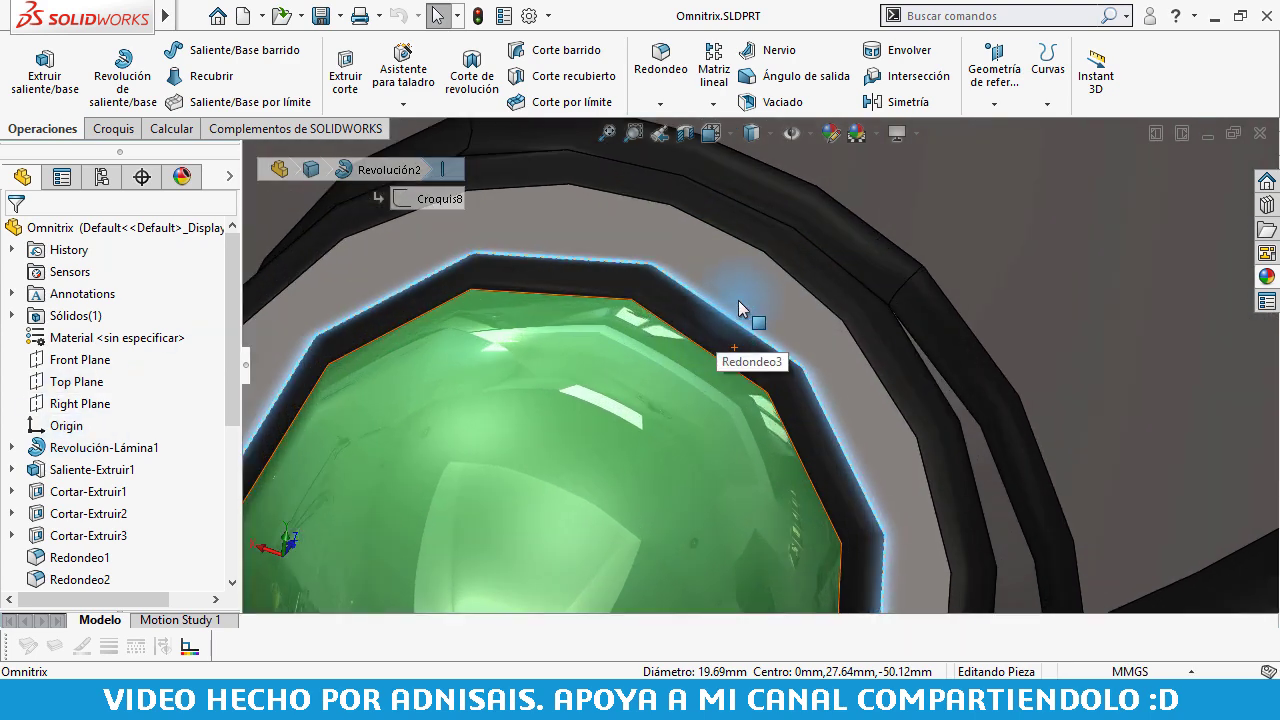
Step: Select the ring and the green gem while orbiting the watch, then clear the selection
left_click(733, 305)
scroll(731, 291, "up", 2)
mouse_move(731, 291)
middle_mouse_down()
mouse_move(729, 414)
mouse_move(700, 414)
mouse_move(730, 425)
middle_mouse_up()
scroll(730, 425, "up", 2)
left_click(663, 449)
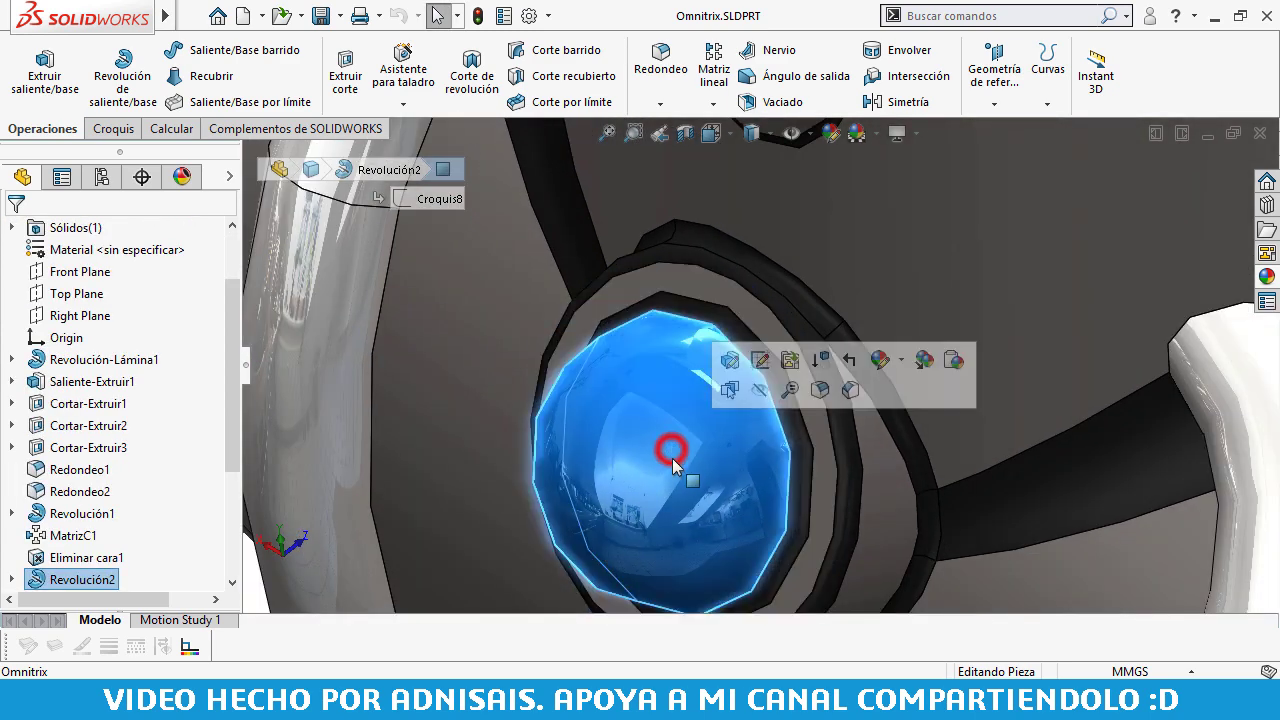
scroll(663, 449, "down", 2)
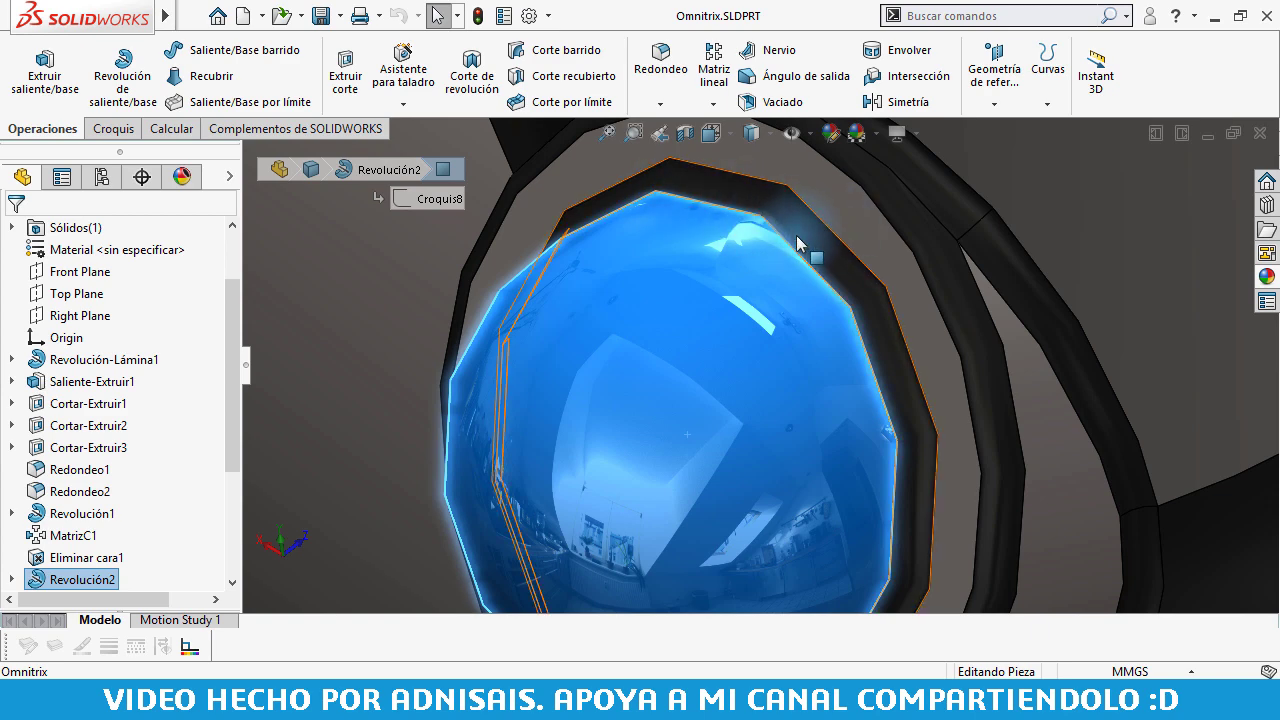
scroll(800, 263, "up", 3)
scroll(814, 357, "up", 2)
scroll(841, 393, "down", 1)
scroll(841, 389, "down", 2)
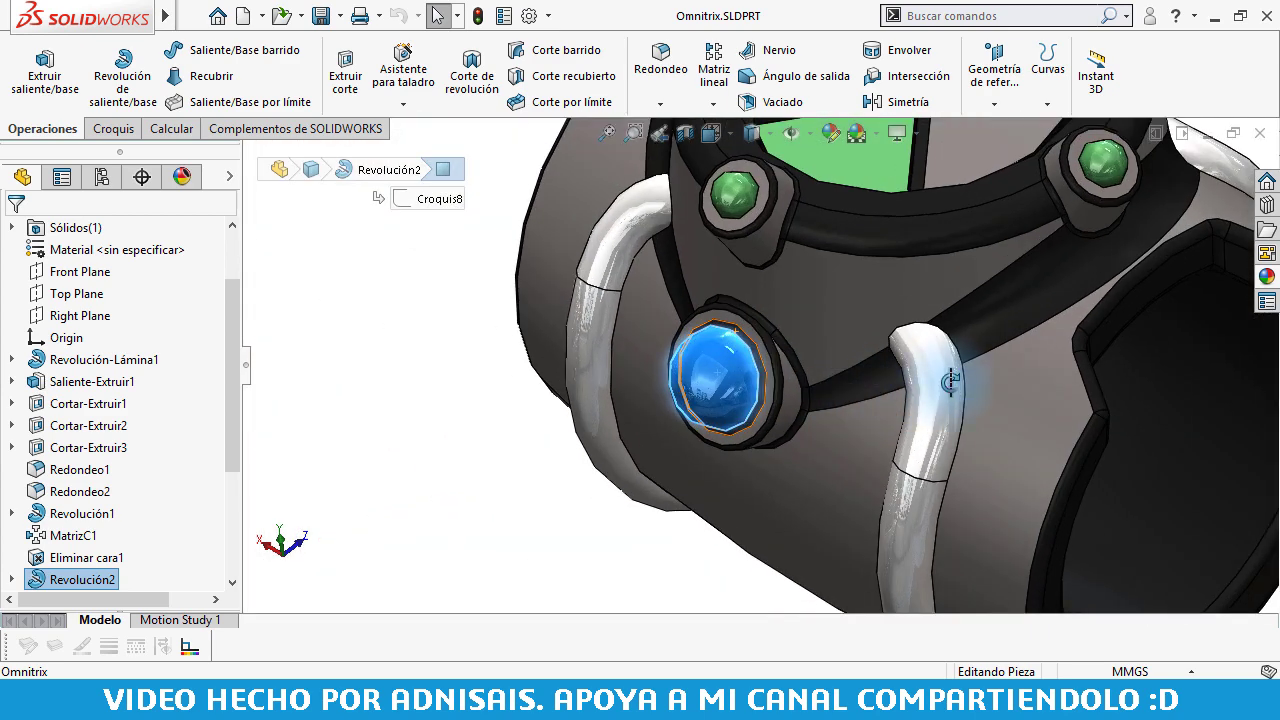
scroll(841, 385, "up", 2)
scroll(880, 375, "up", 2)
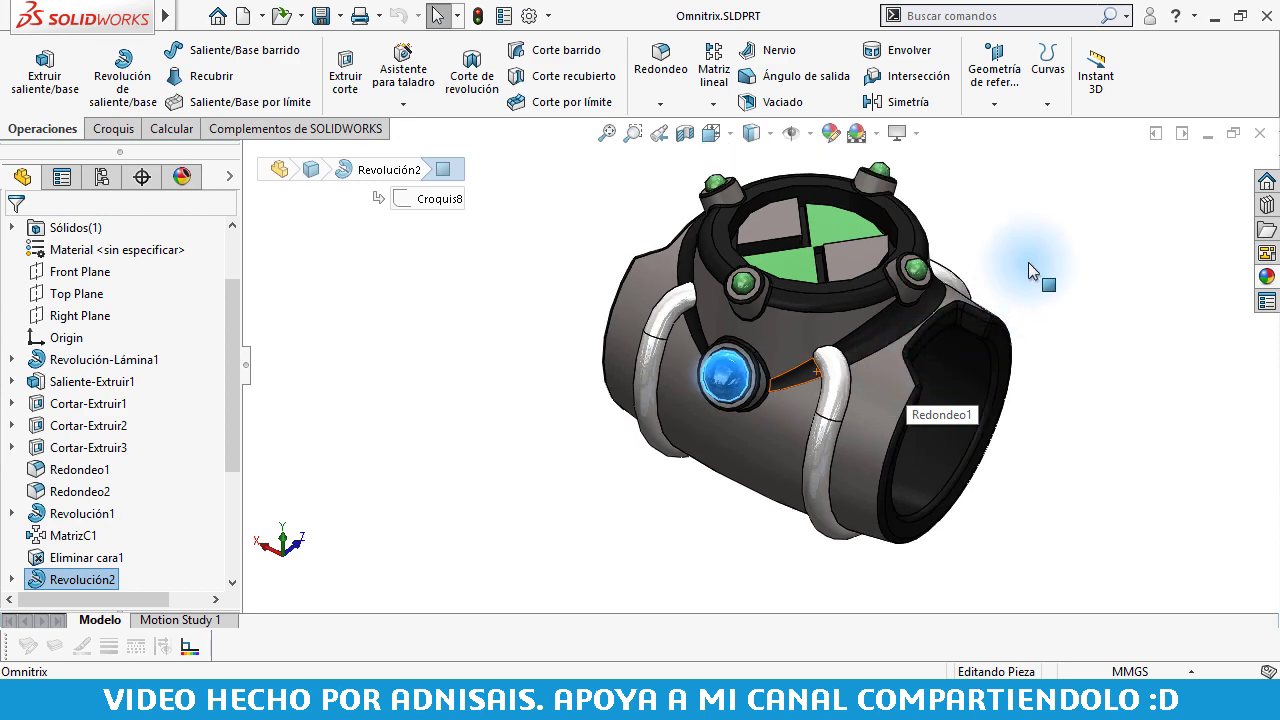
middle_click_drag(1028, 262, 1012, 322)
left_click(1030, 309)
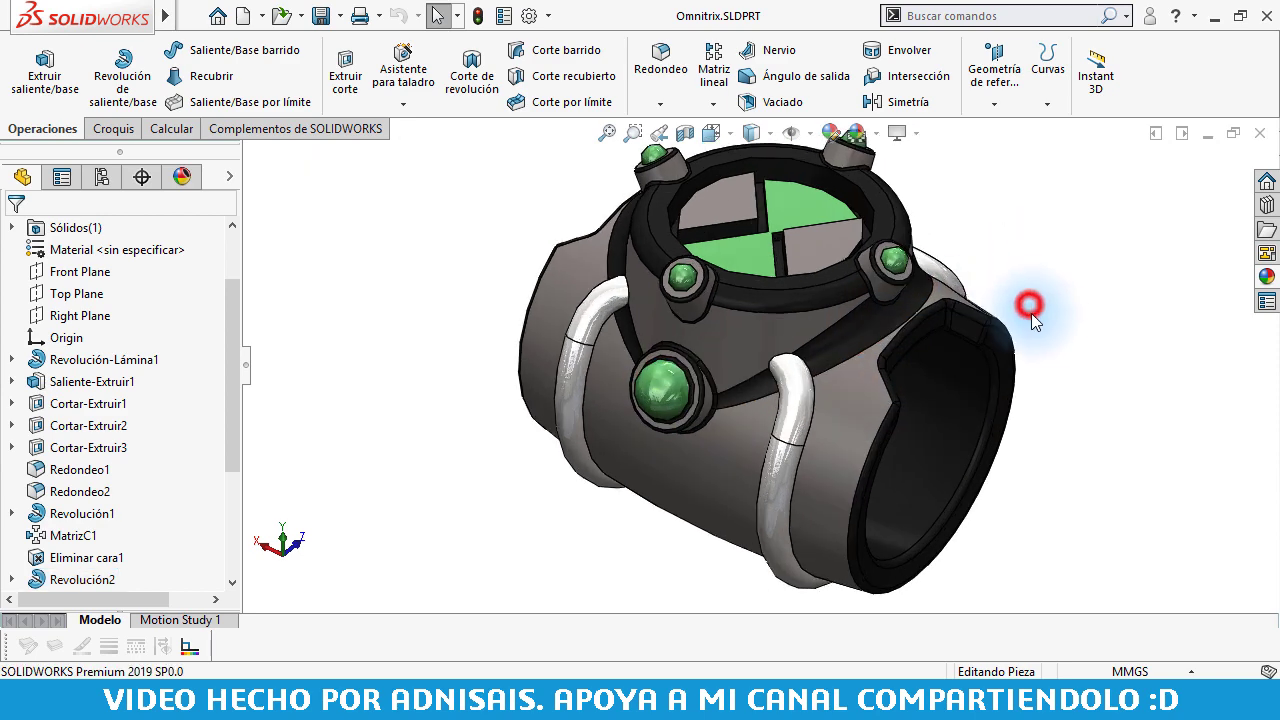
left_click(1063, 320)
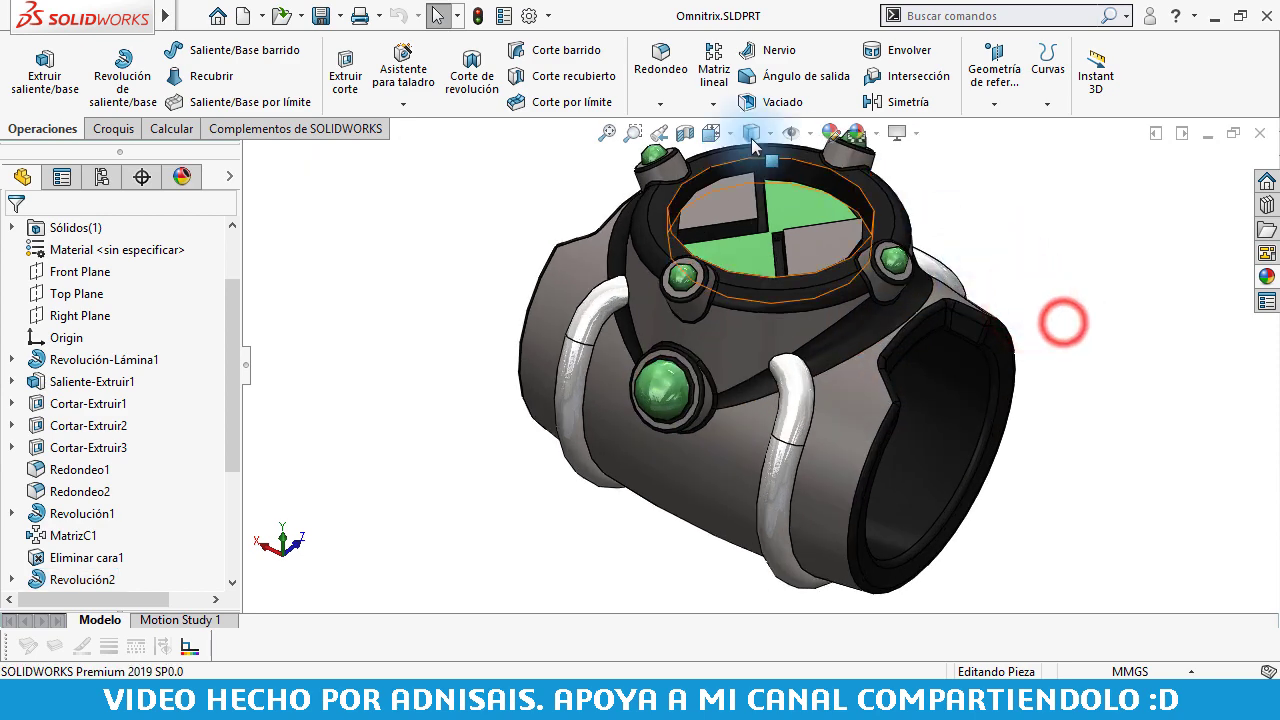
Step: Nudge the document's shaded image quality up so deviation drops to about 0.41 mm
left_click(529, 16)
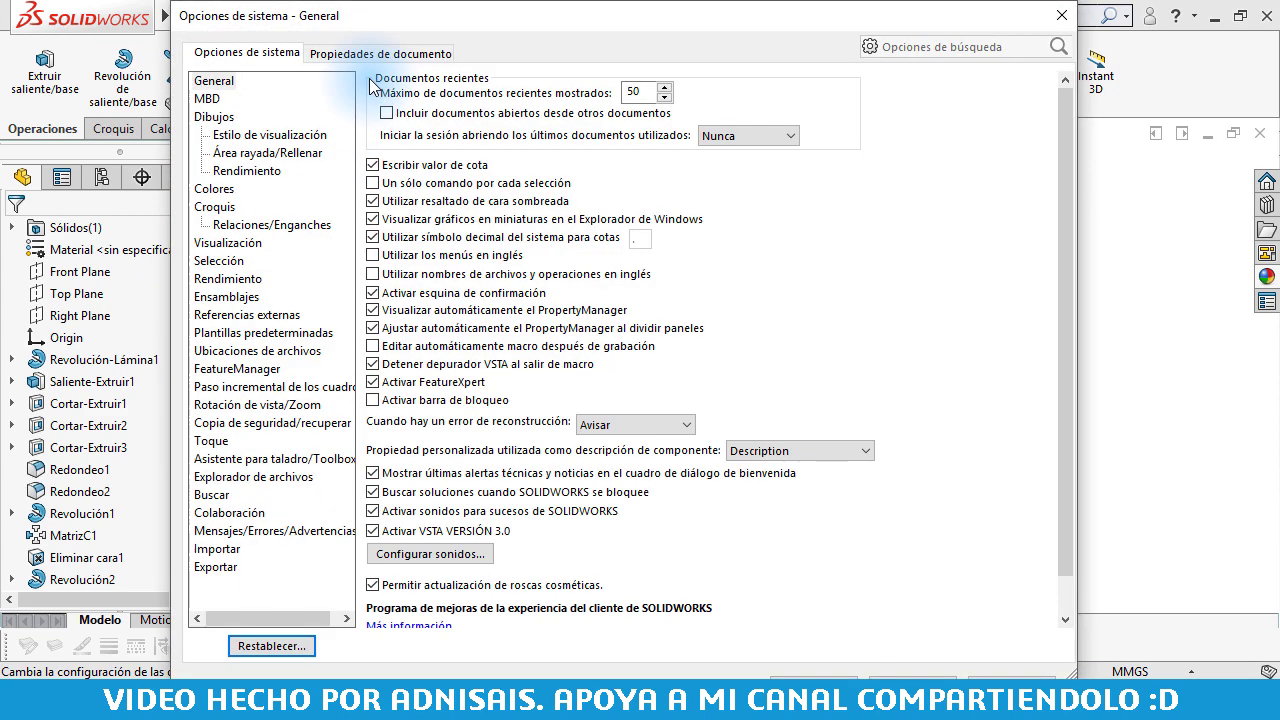
left_click(371, 51)
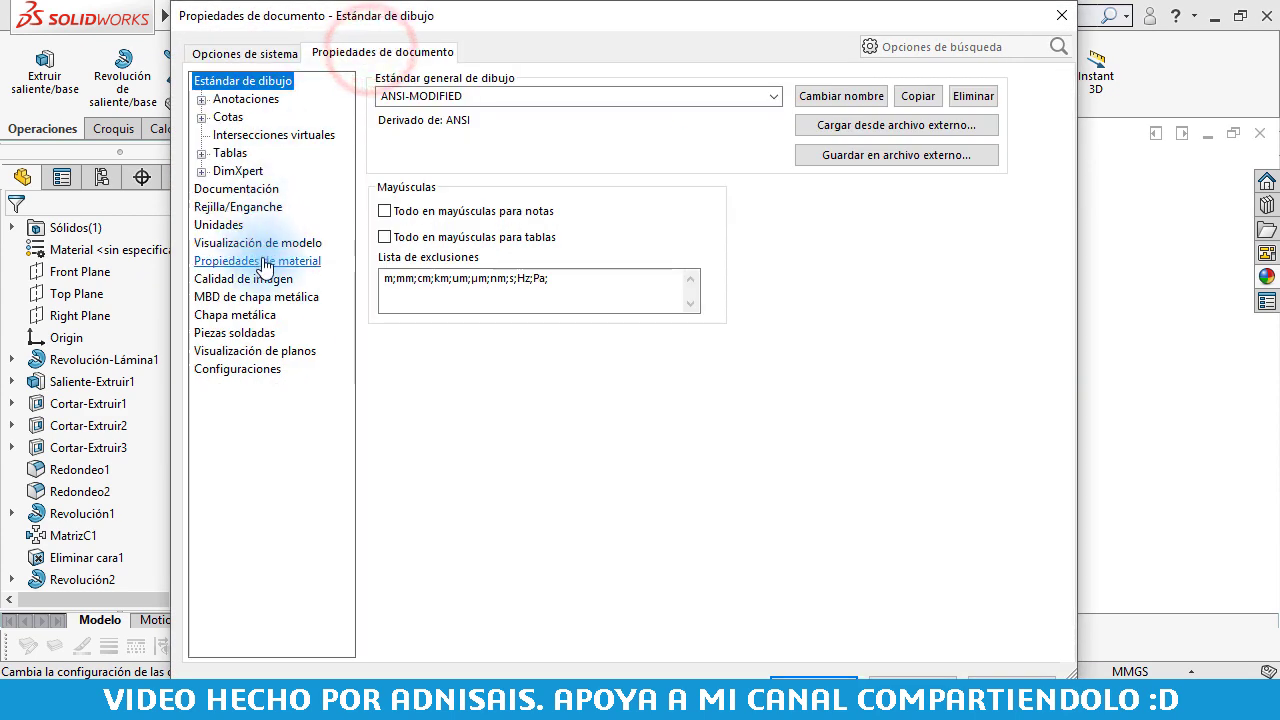
left_click(255, 279)
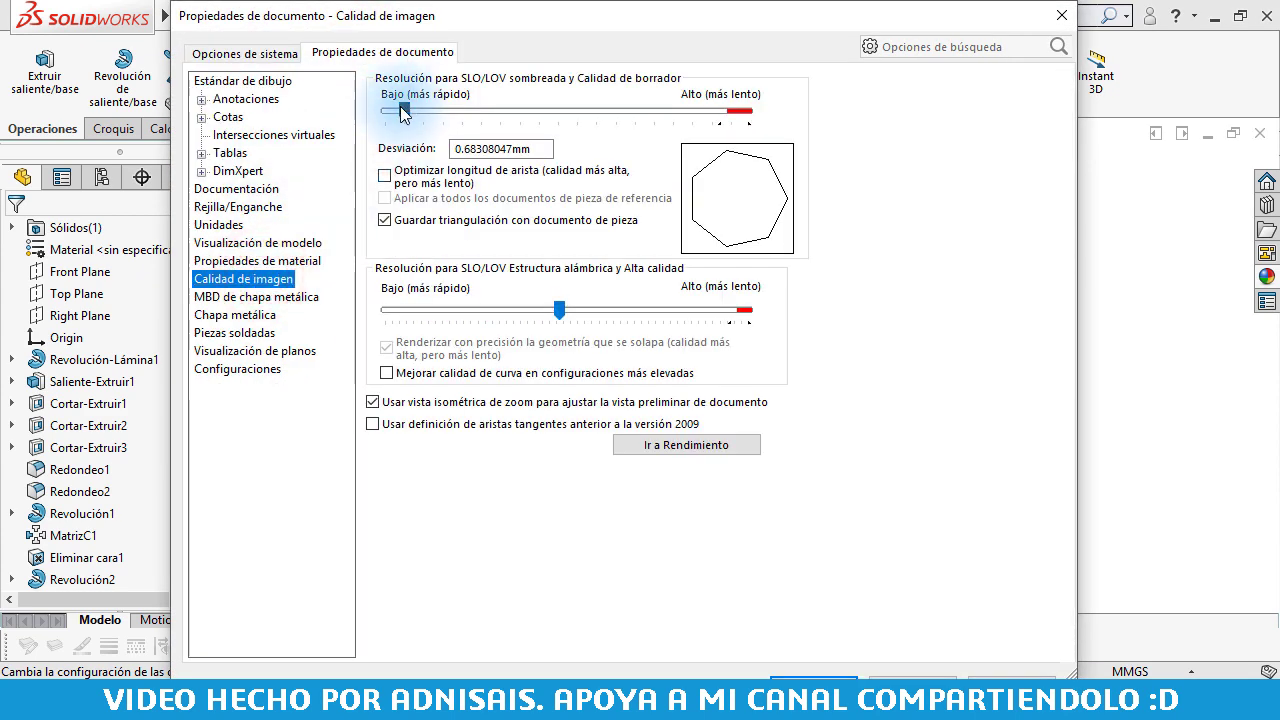
mouse_move(404, 110)
left_mouse_down()
mouse_move(704, 114)
mouse_move(423, 113)
left_mouse_up()
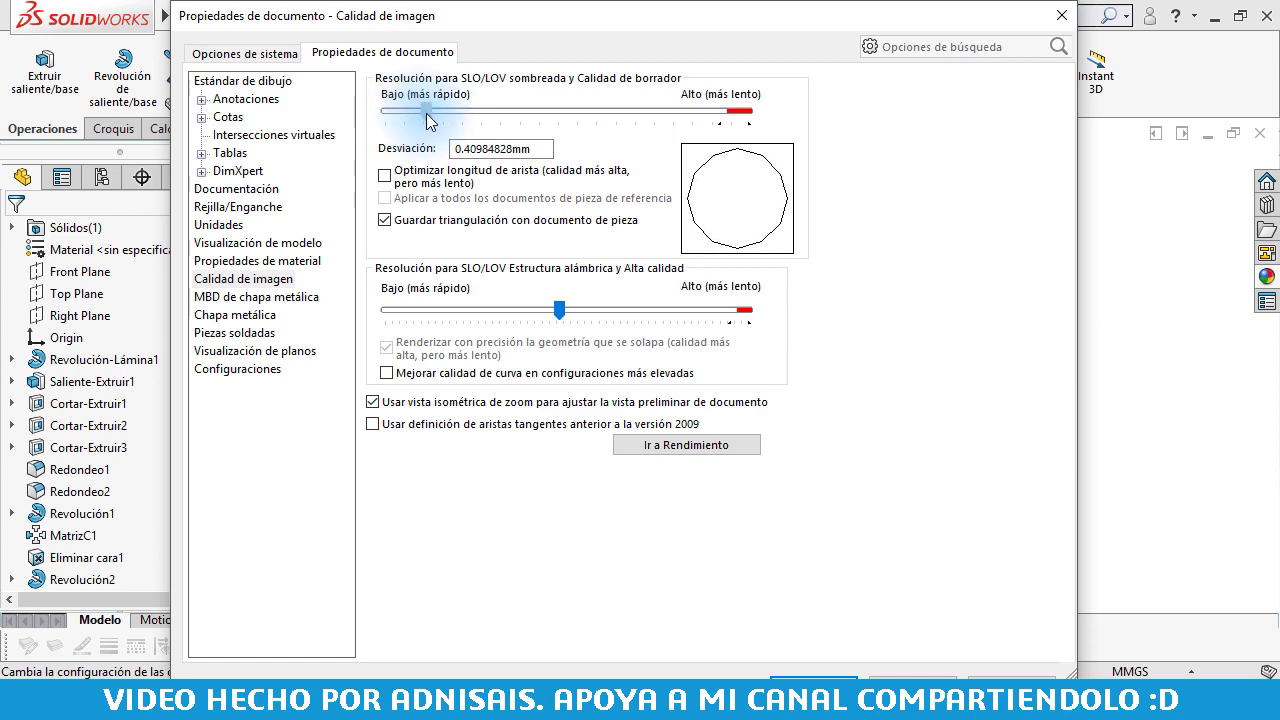
key("Return")
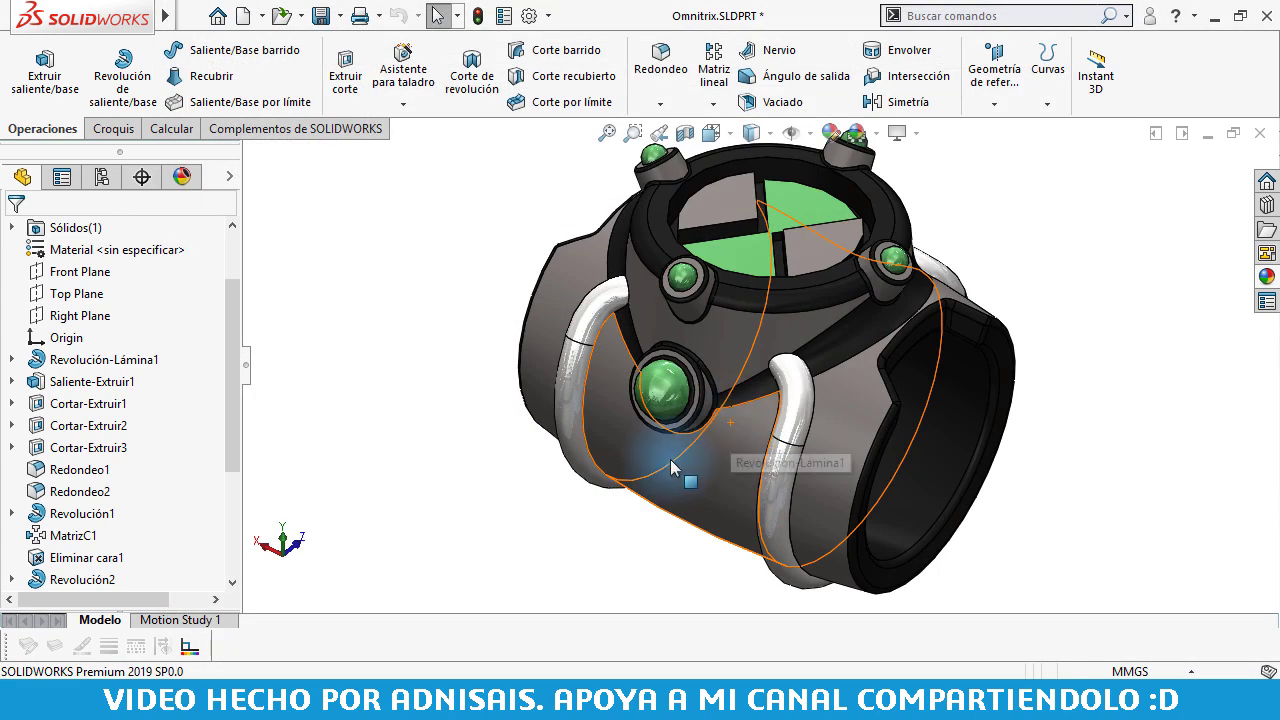
Step: Save the Omnitrix part
left_click(1079, 271)
scroll(681, 406, "down", 5)
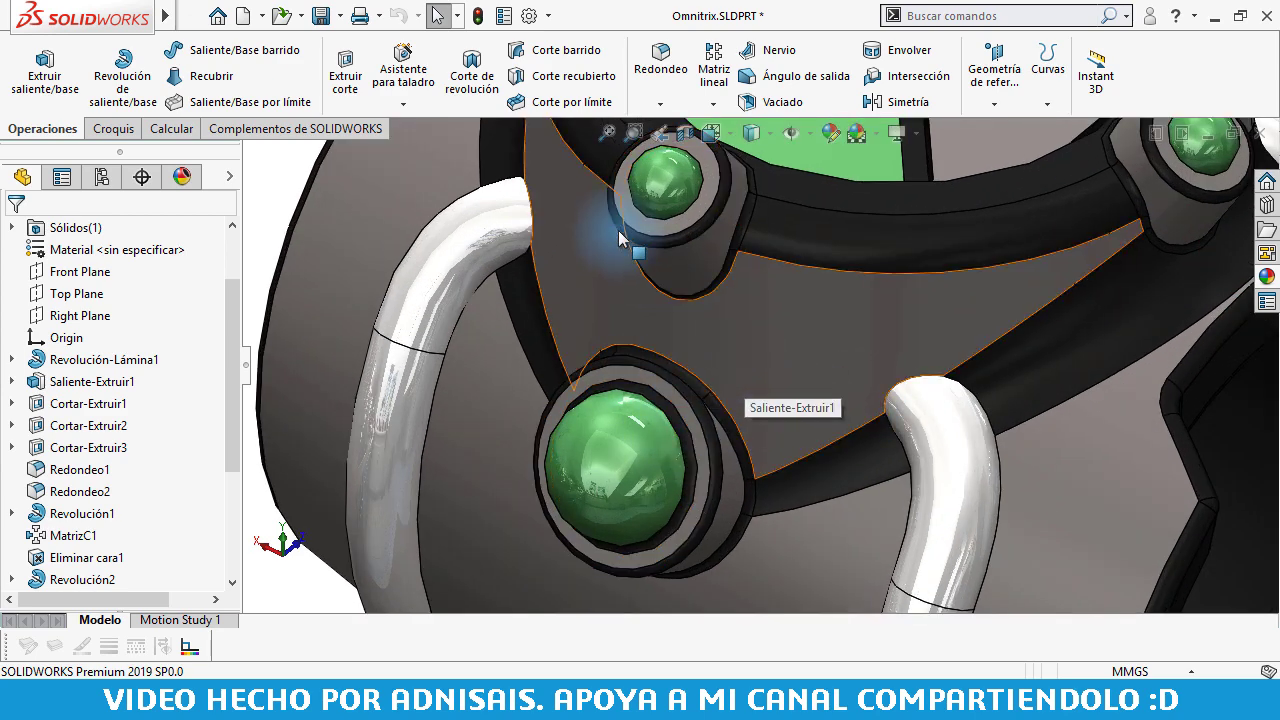
left_click(320, 16)
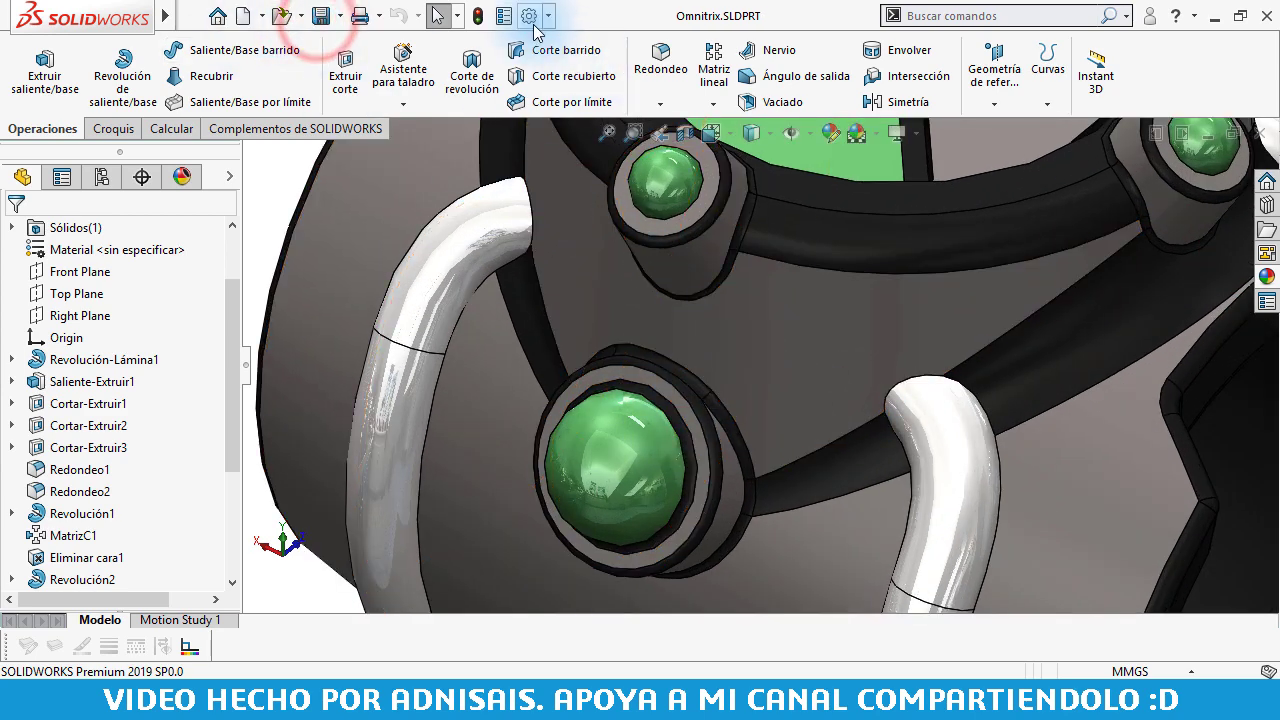
Step: Set the document's shaded image quality to maximum, giving 0.06247687 mm deviation
left_click(529, 16)
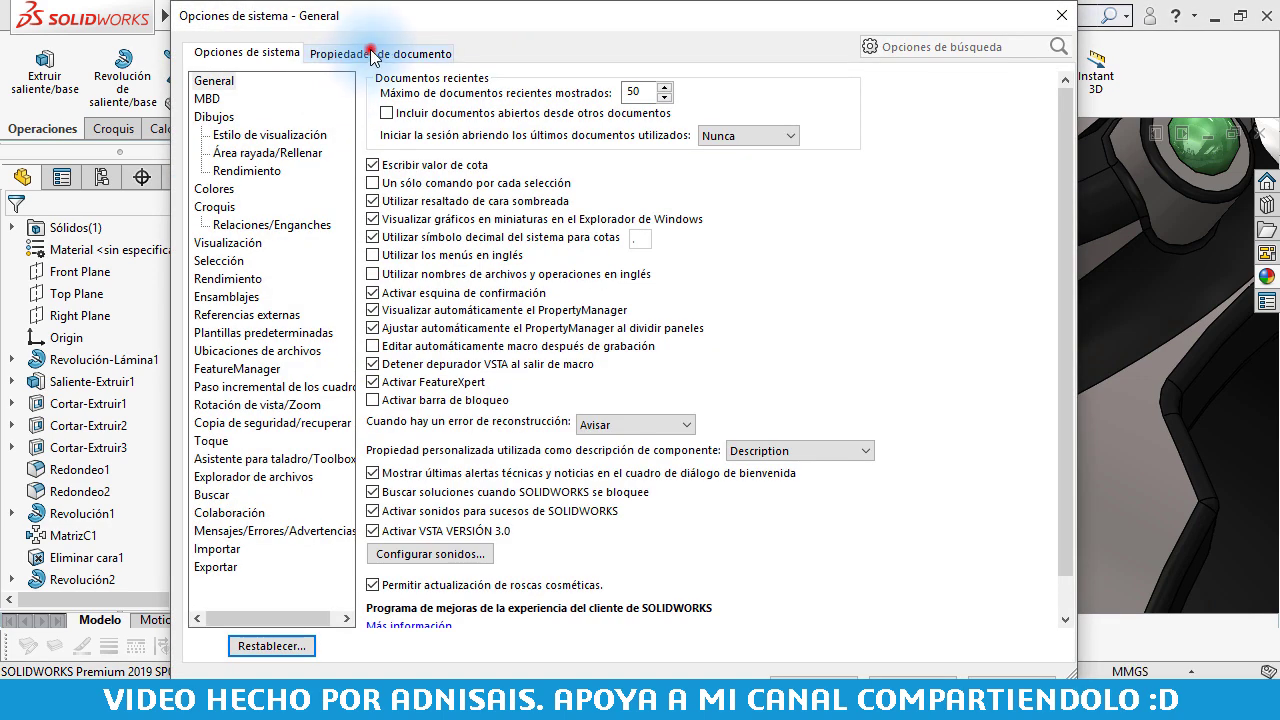
left_click(376, 51)
left_click(238, 280)
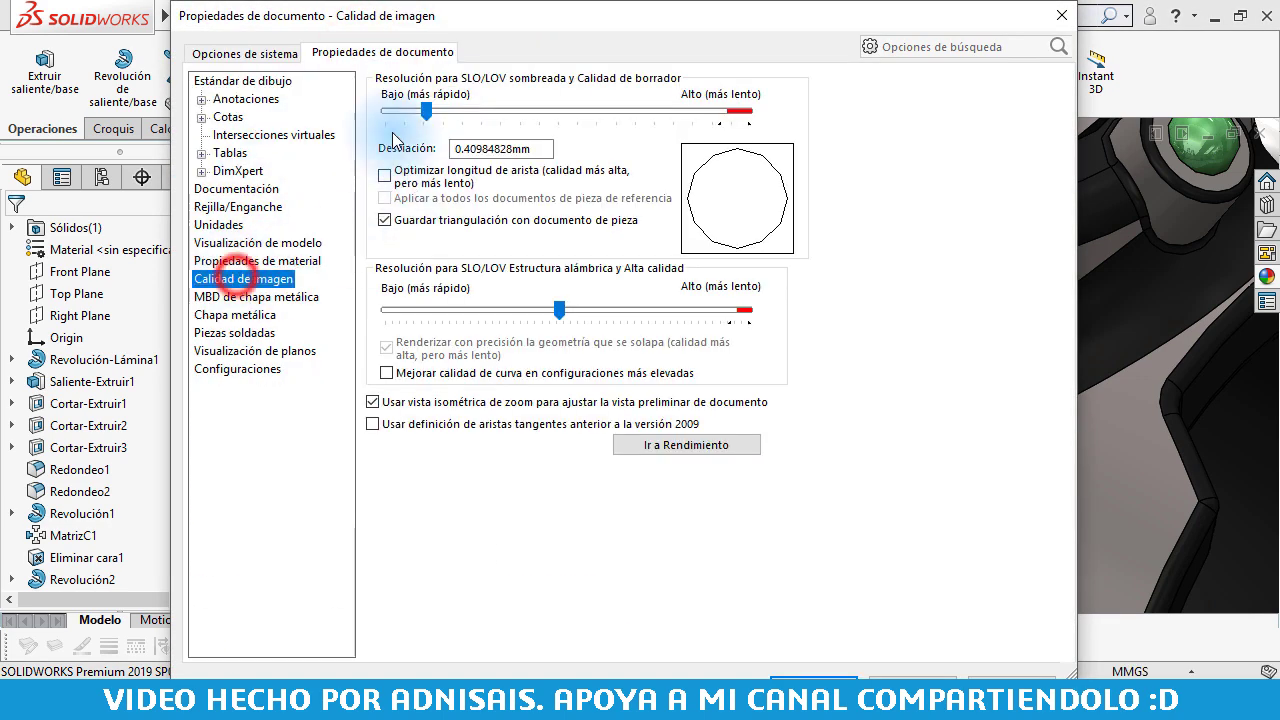
left_click_drag(423, 110, 750, 112)
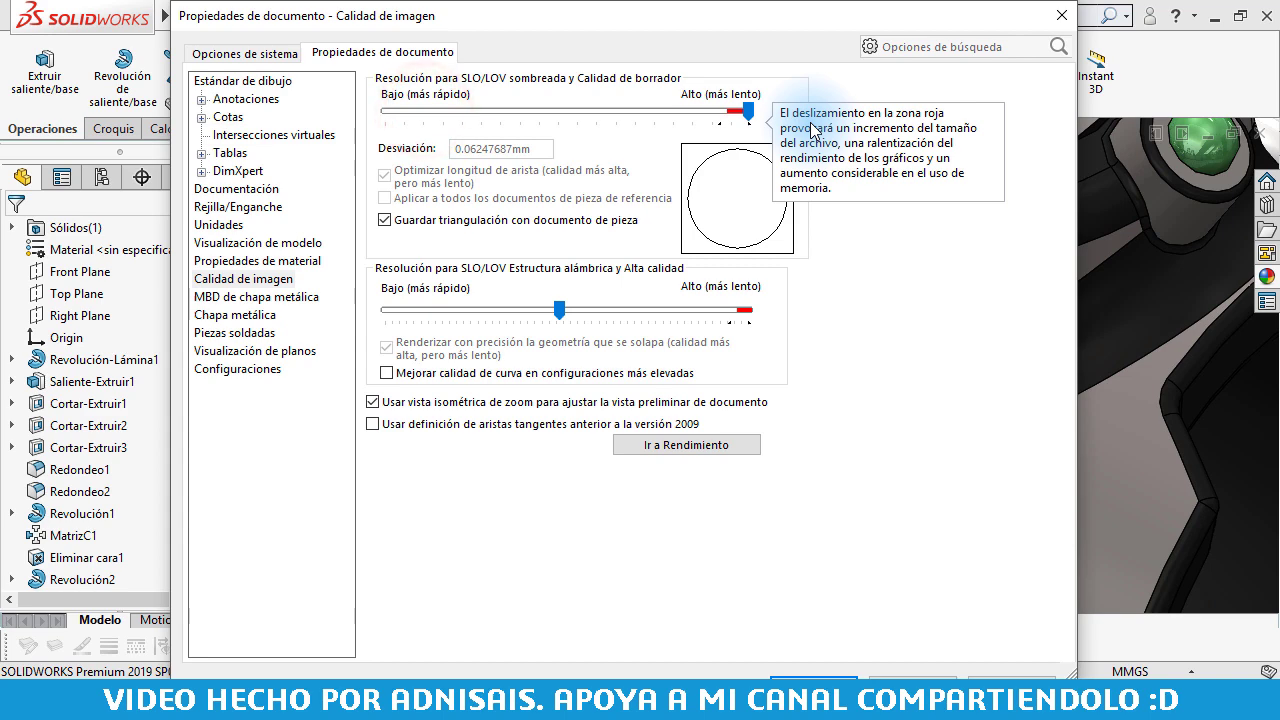
key("Return")
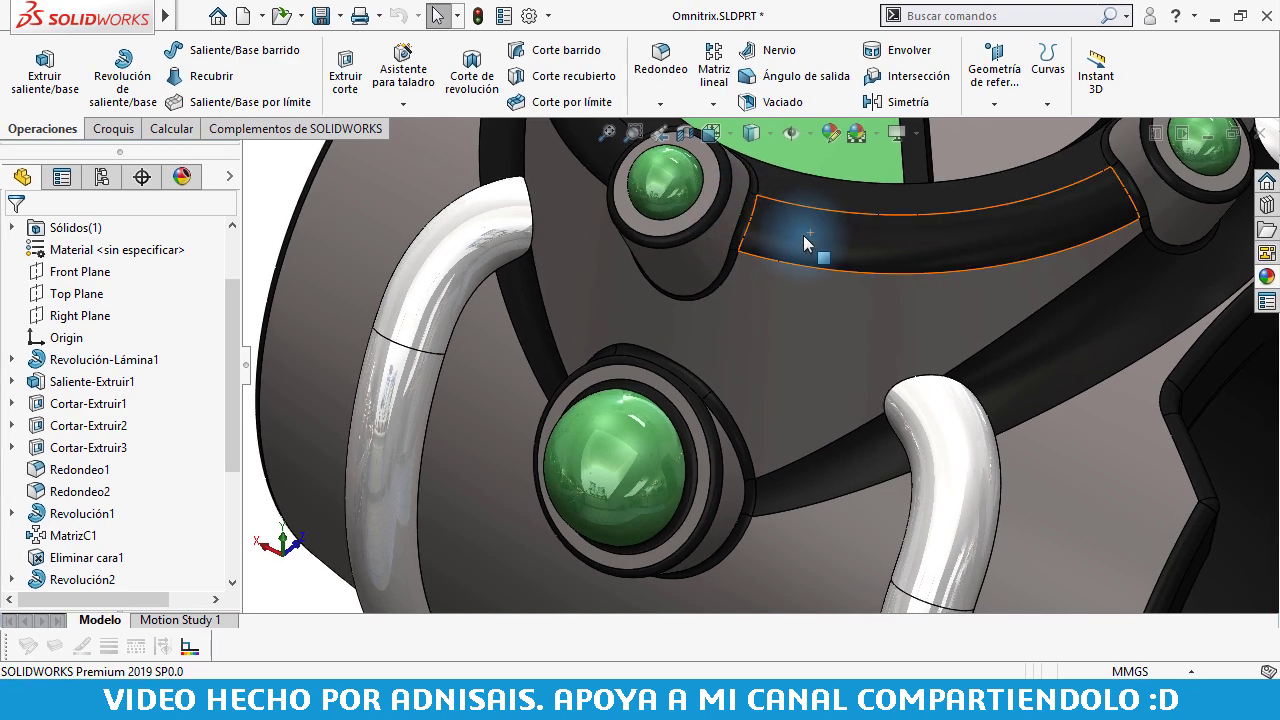
Step: Zoom and orbit around the lower green gem to judge smoothness, then restore the window down
scroll(714, 472, "up", 3)
scroll(684, 455, "down", 3)
middle_click_drag(684, 455, 722, 435)
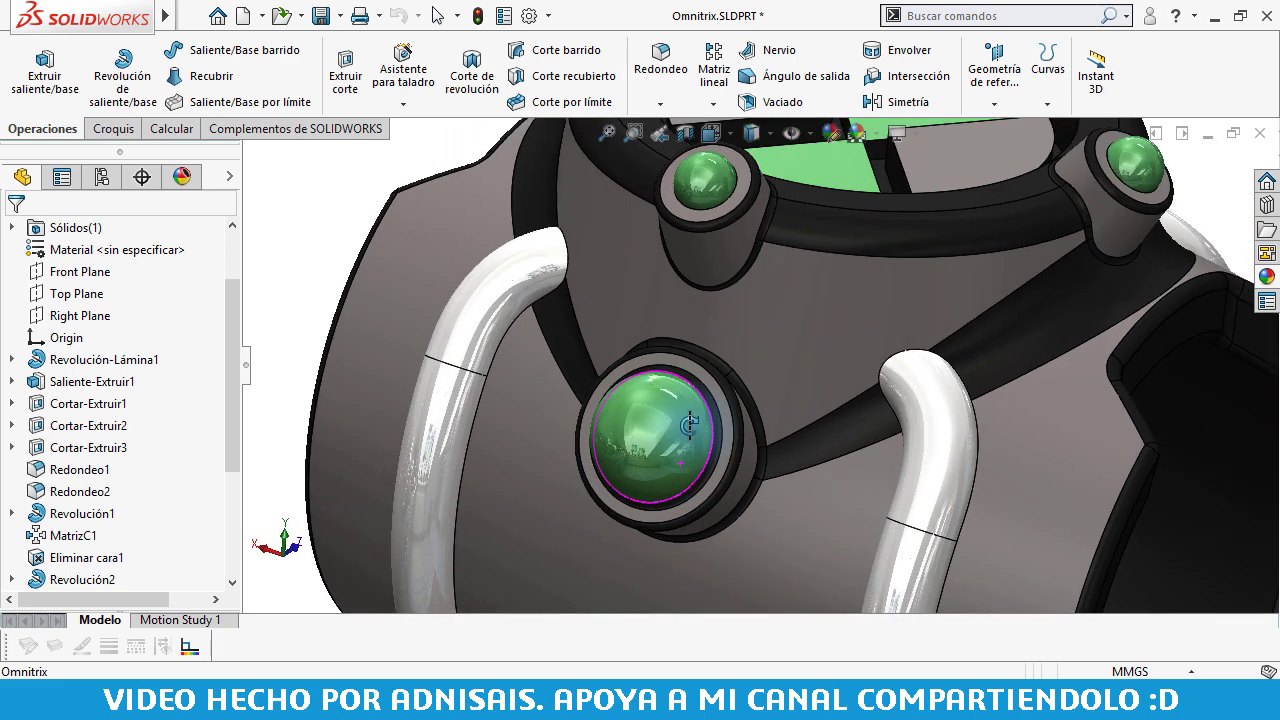
scroll(722, 435, "down", 3)
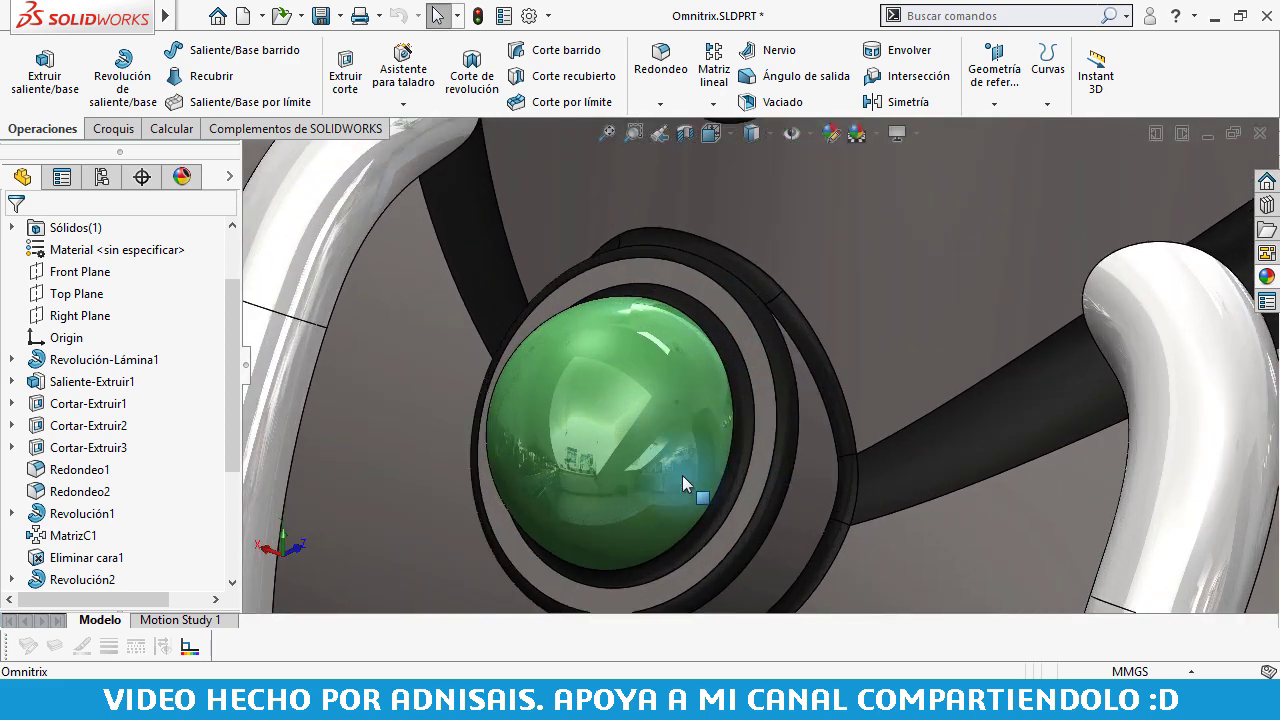
scroll(682, 475, "down", 1)
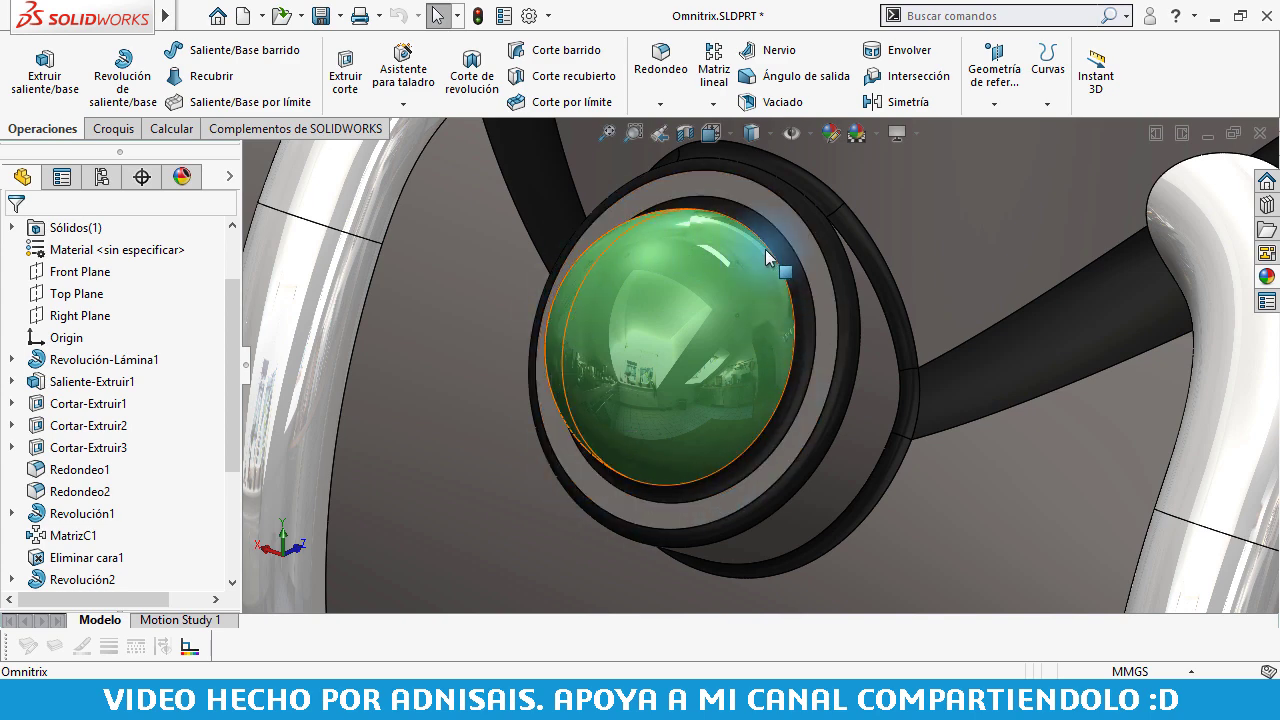
mouse_move(888, 338)
middle_mouse_down()
mouse_move(910, 366)
mouse_move(860, 184)
mouse_move(831, 212)
mouse_move(740, 203)
mouse_move(720, 262)
mouse_move(829, 329)
mouse_move(843, 366)
mouse_move(701, 178)
middle_mouse_up()
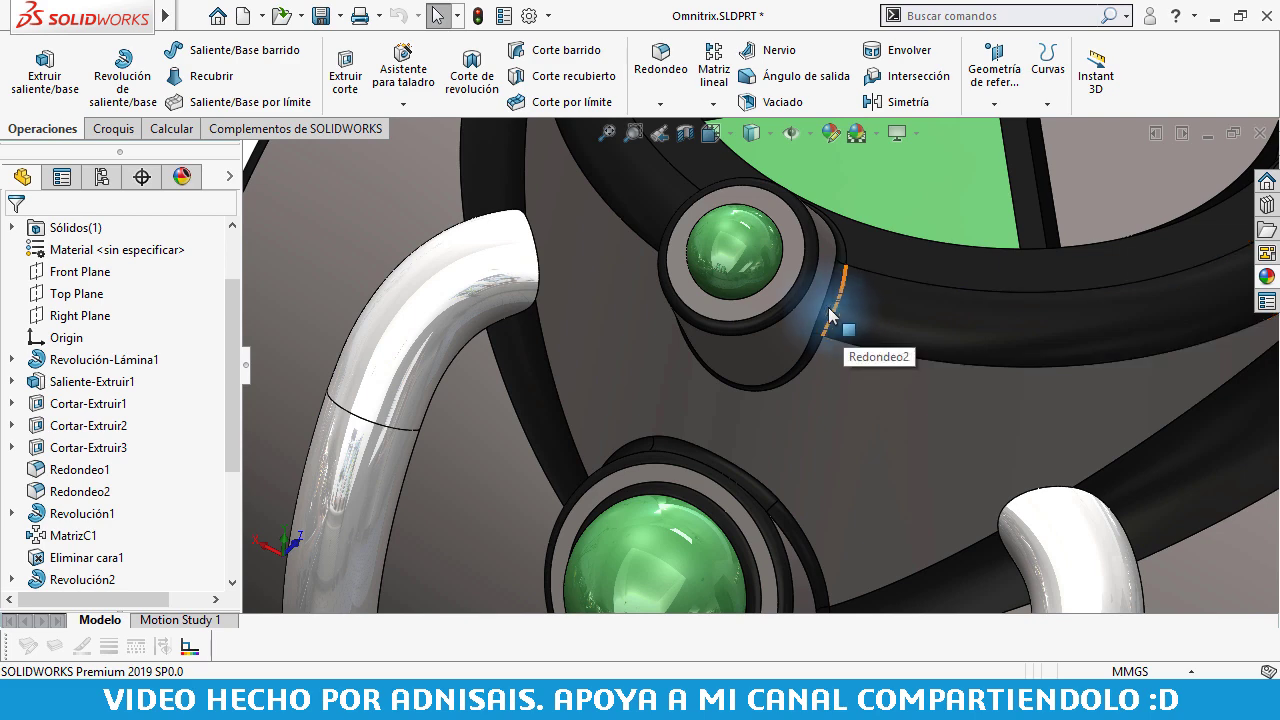
left_click_drag(663, 15, 628, 70)
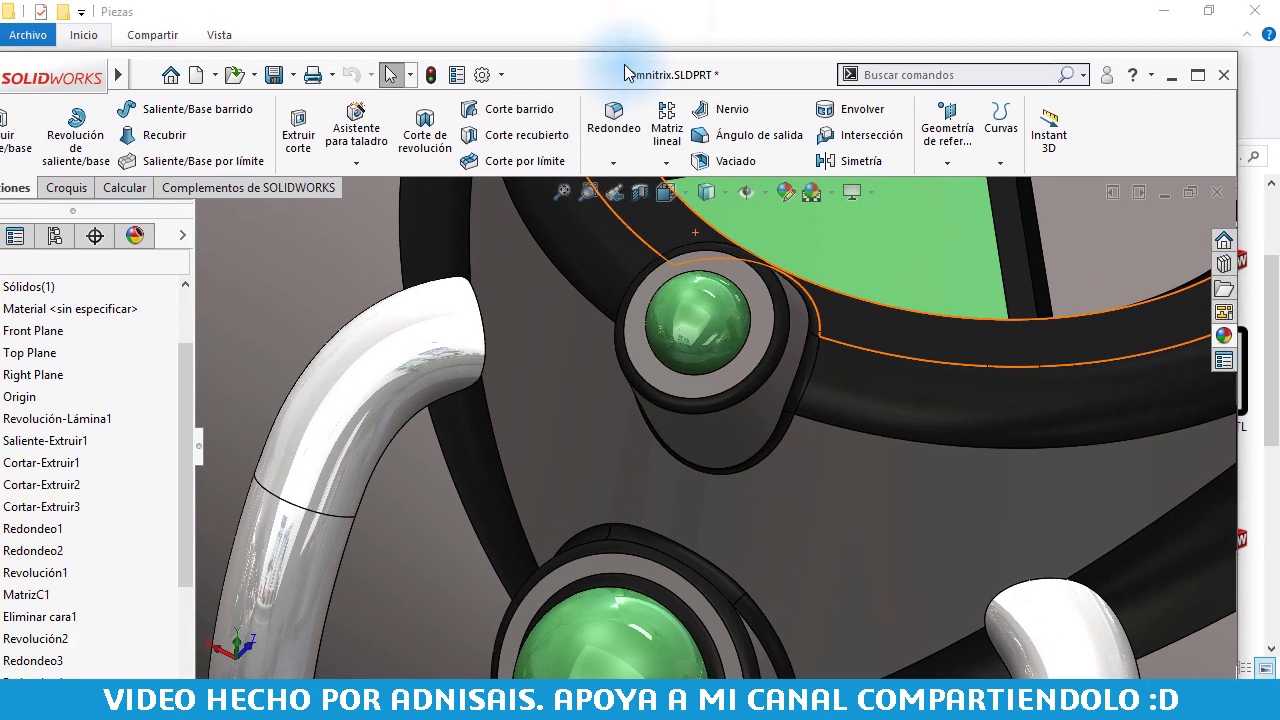
Step: Minimize Explorer and Chrome and snap SOLIDWORKS to the right half of the screen
left_click(1172, 12)
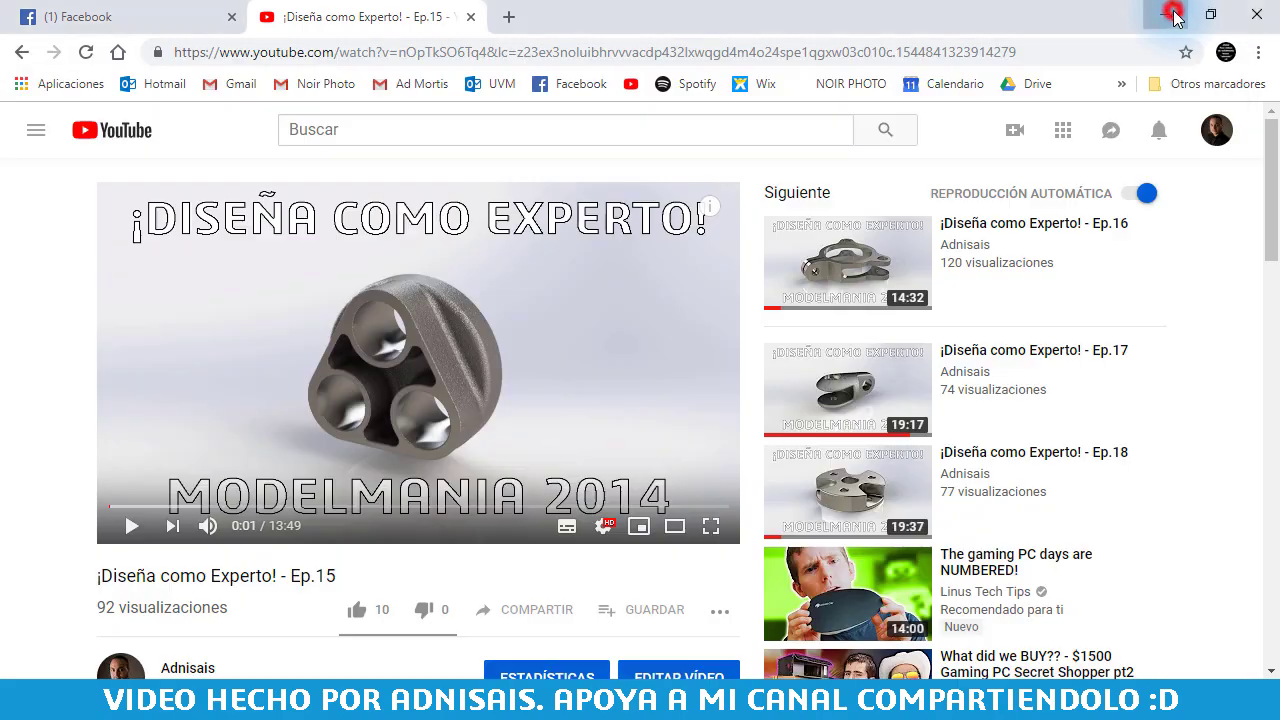
left_click(1174, 17)
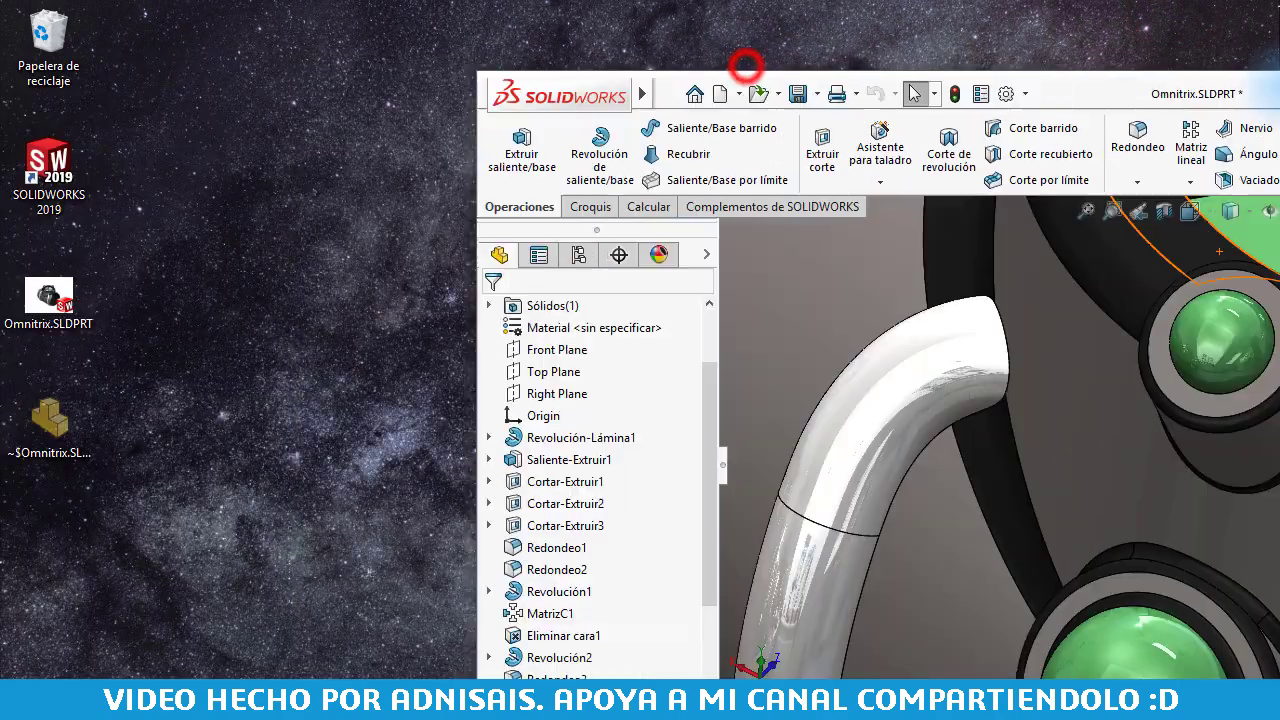
left_click_drag(748, 63, 1279, 115)
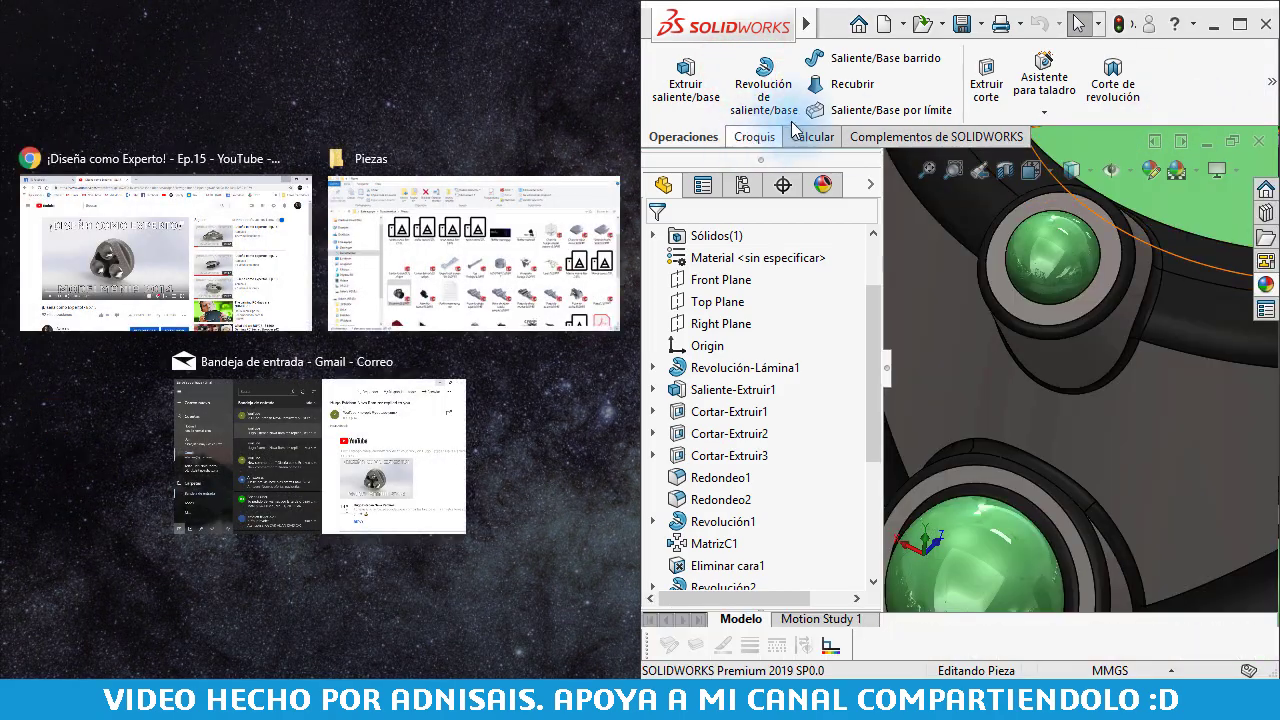
left_click(1245, 78)
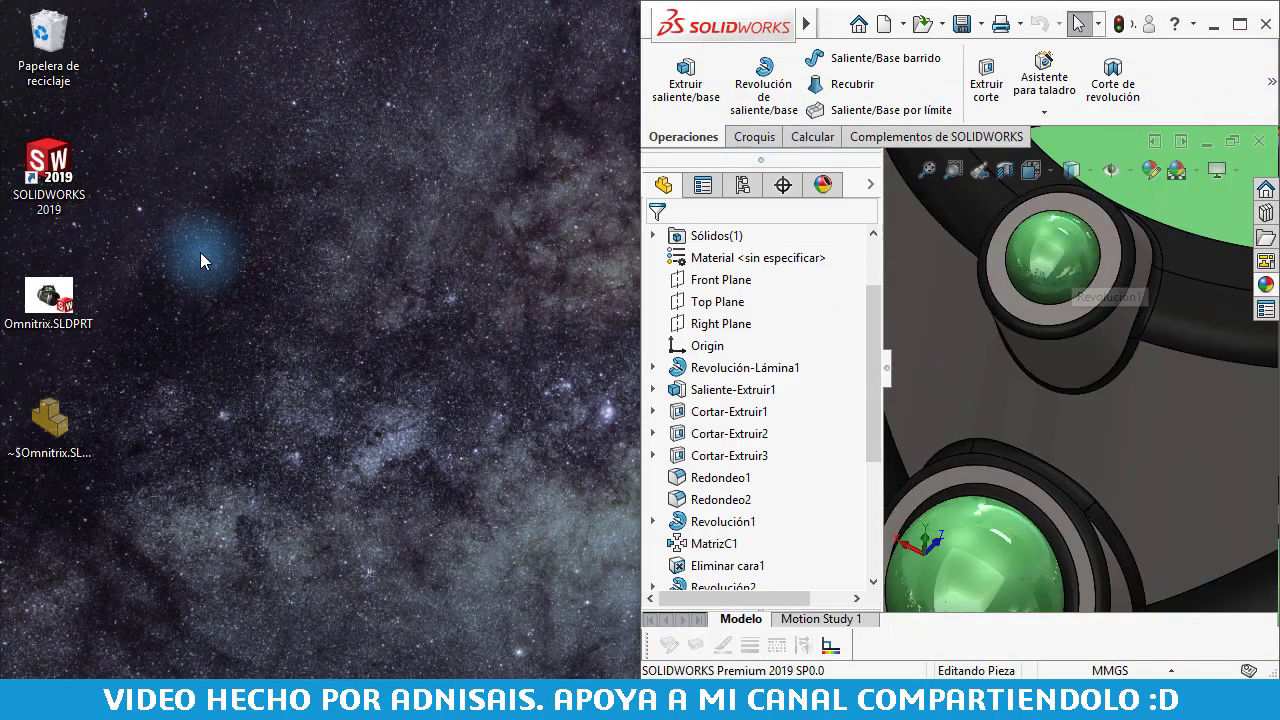
left_click(145, 299)
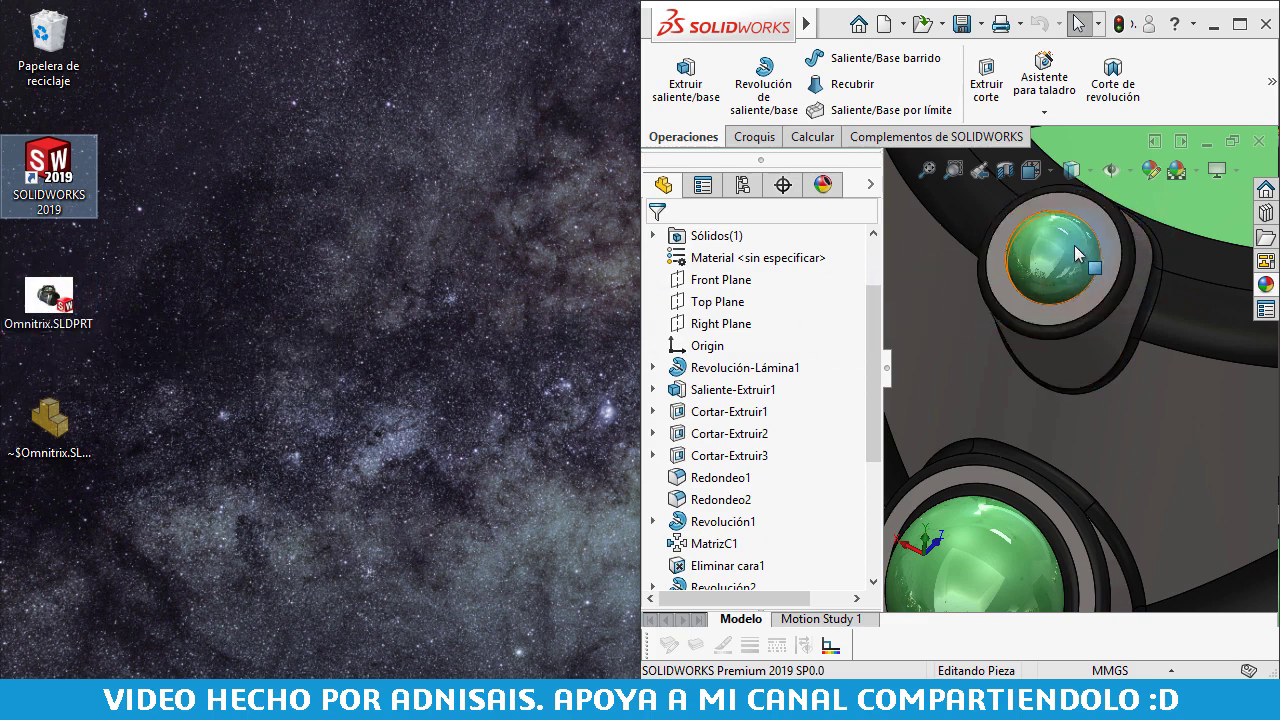
Step: Save the Omnitrix part and clear the desktop icon selection
left_click(961, 25)
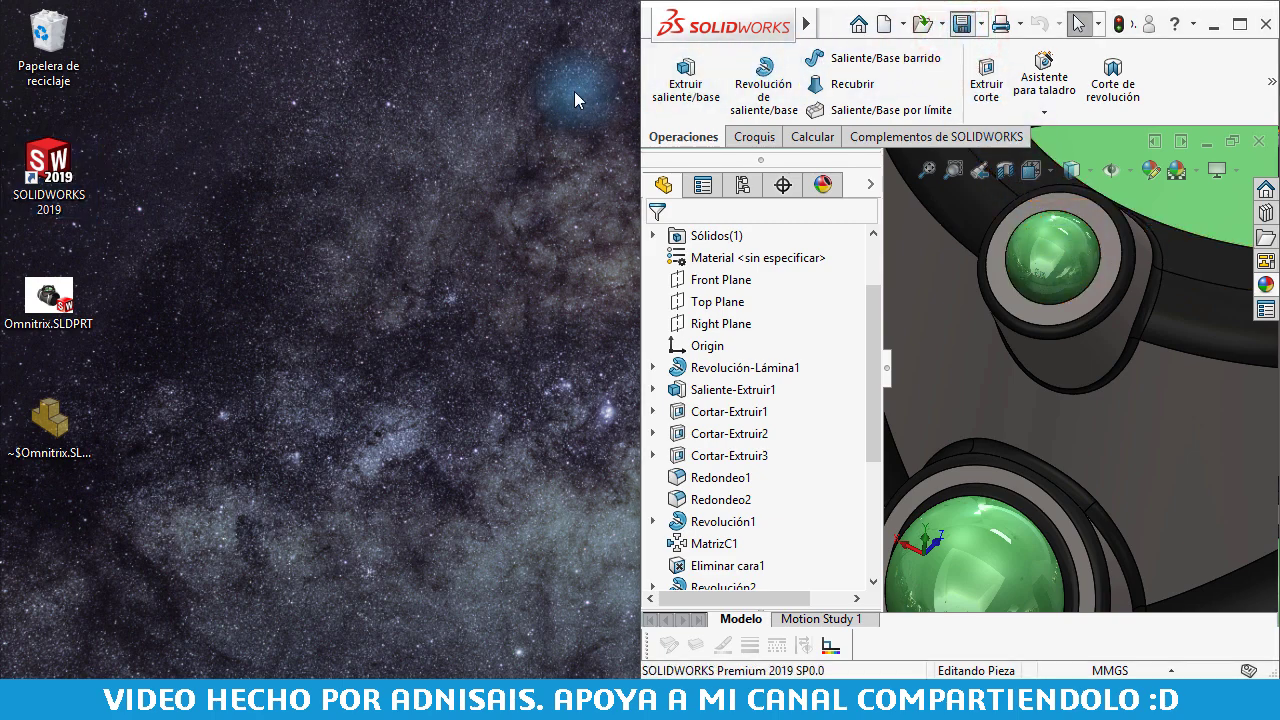
left_click(278, 268)
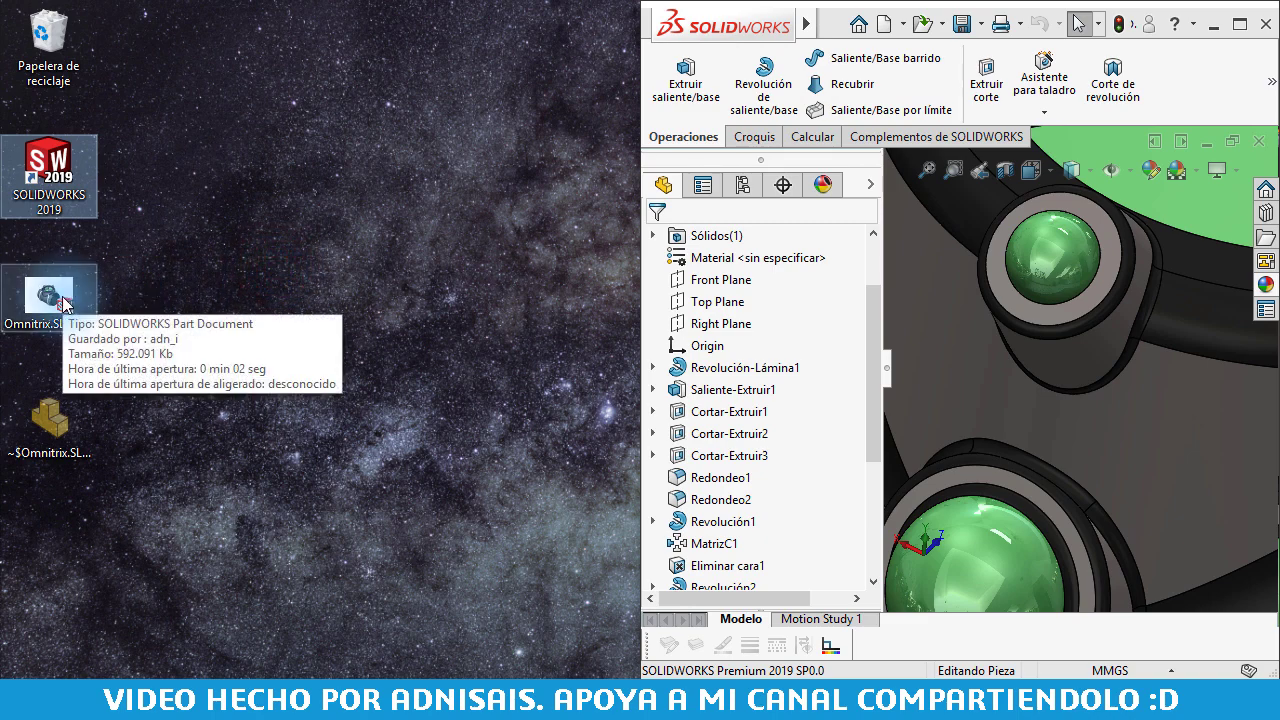
left_click(264, 267)
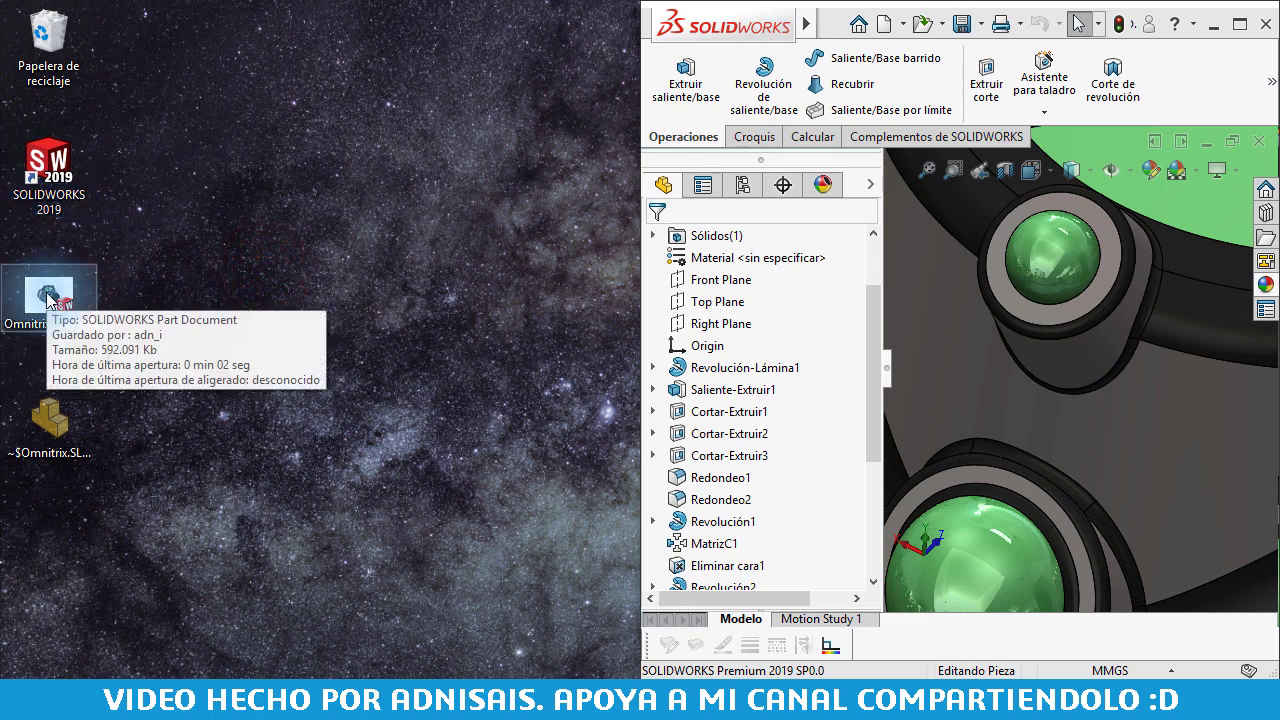
left_click(256, 285)
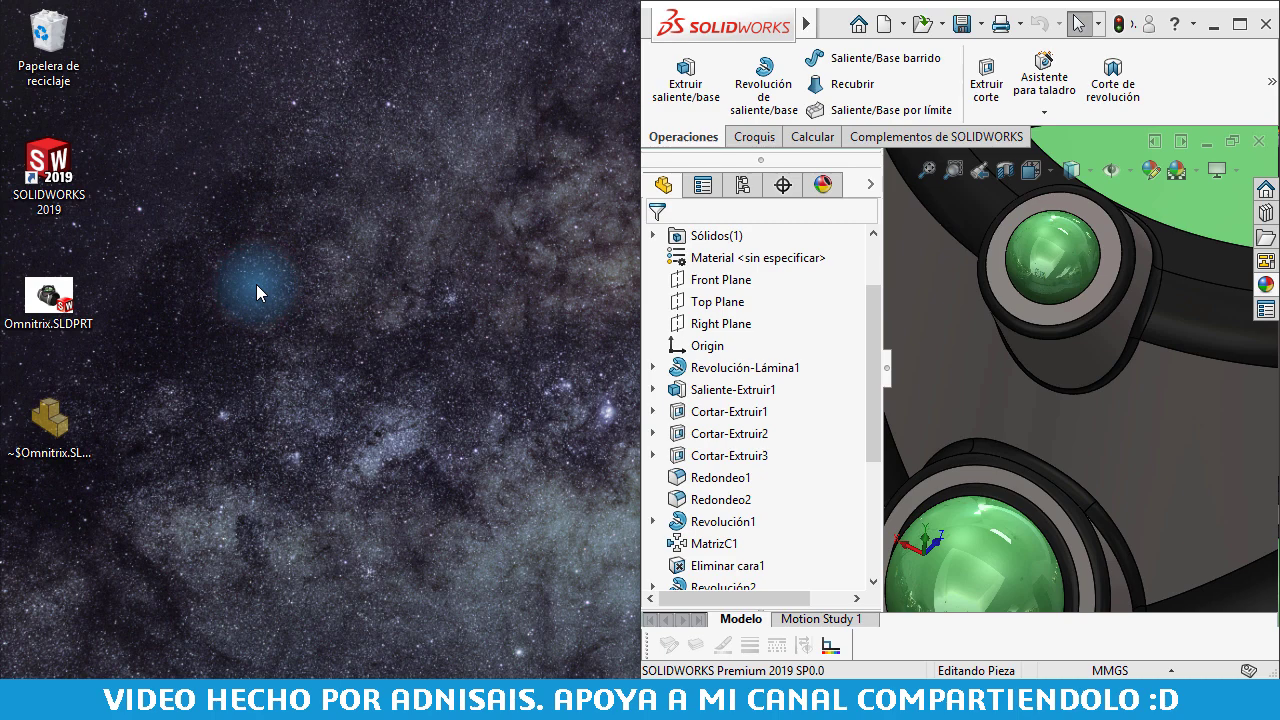
left_click(234, 286)
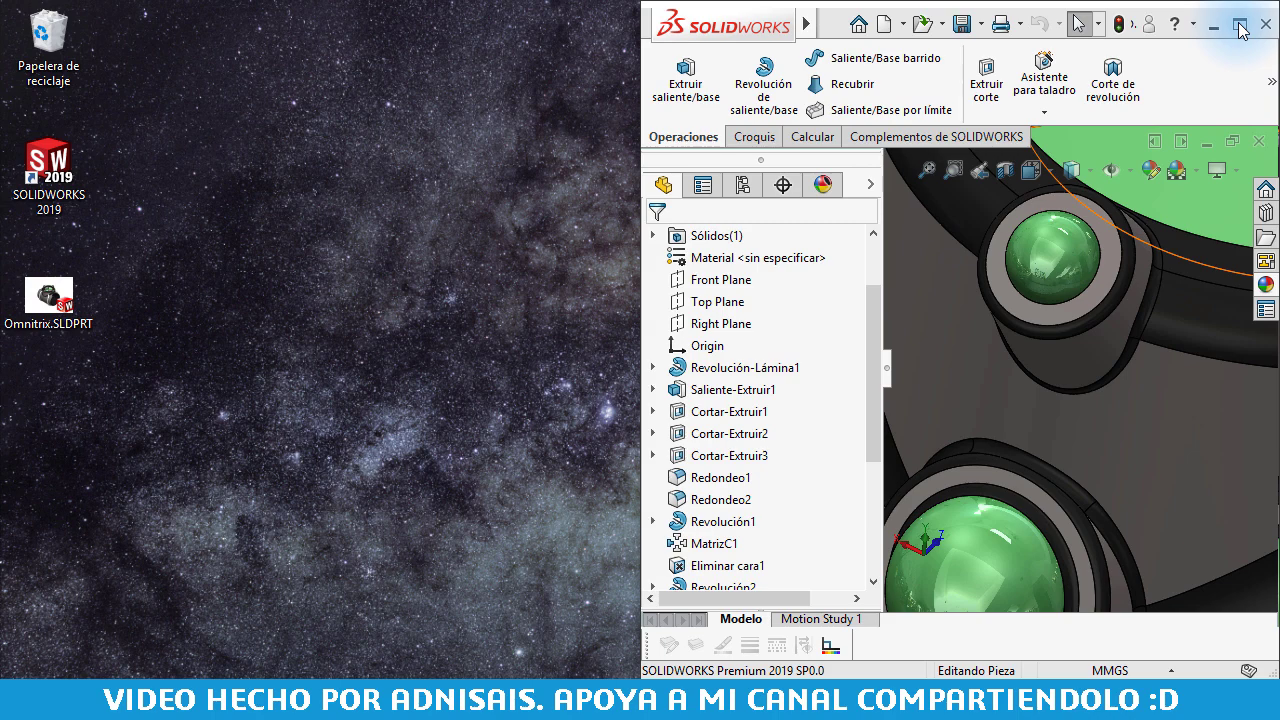
Step: Maximize the SOLIDWORKS window showing the Omnitrix part
left_click(1240, 26)
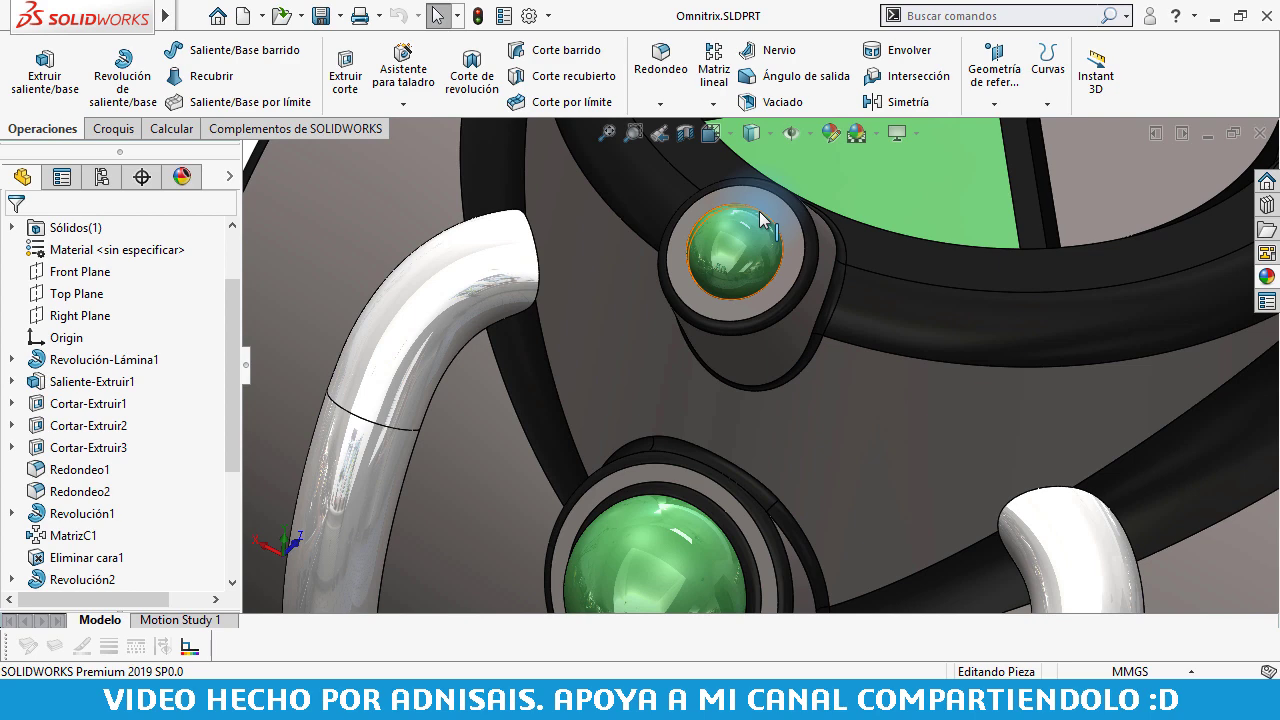
Step: Fit the watch in view with F, zoom in, orbit to a three-quarter angle, and deselect
key("f")
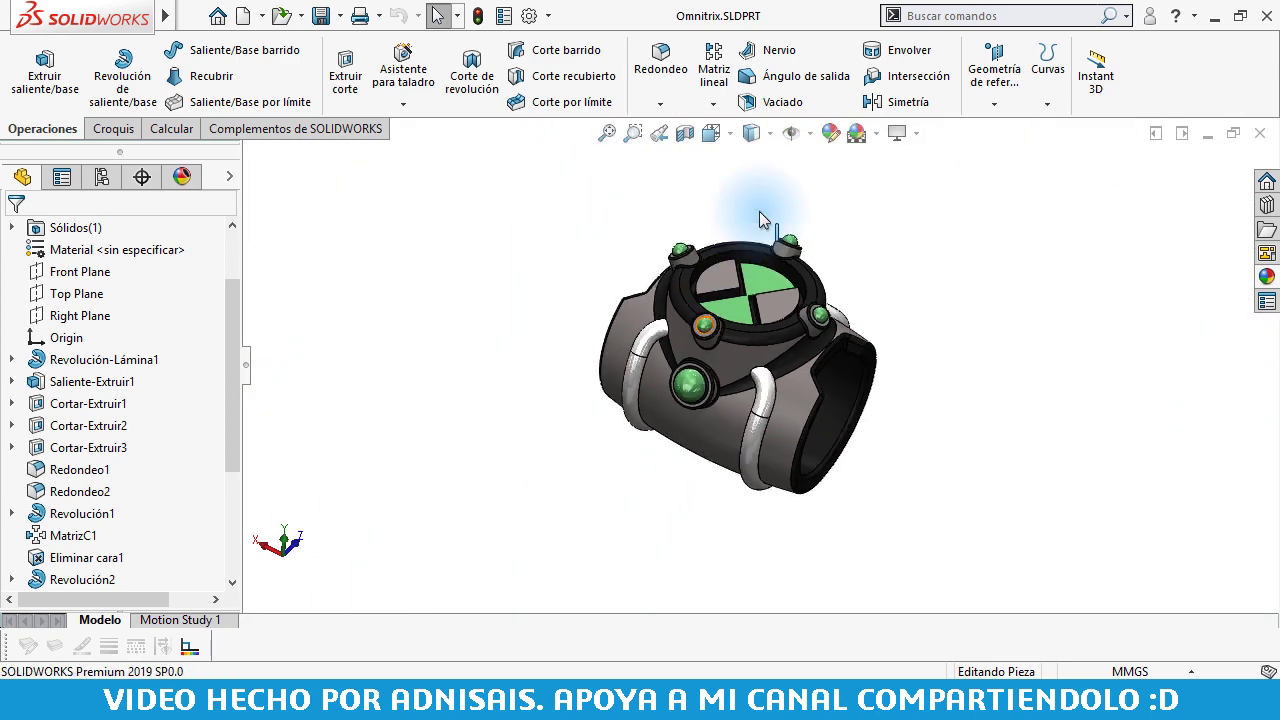
left_click(893, 249)
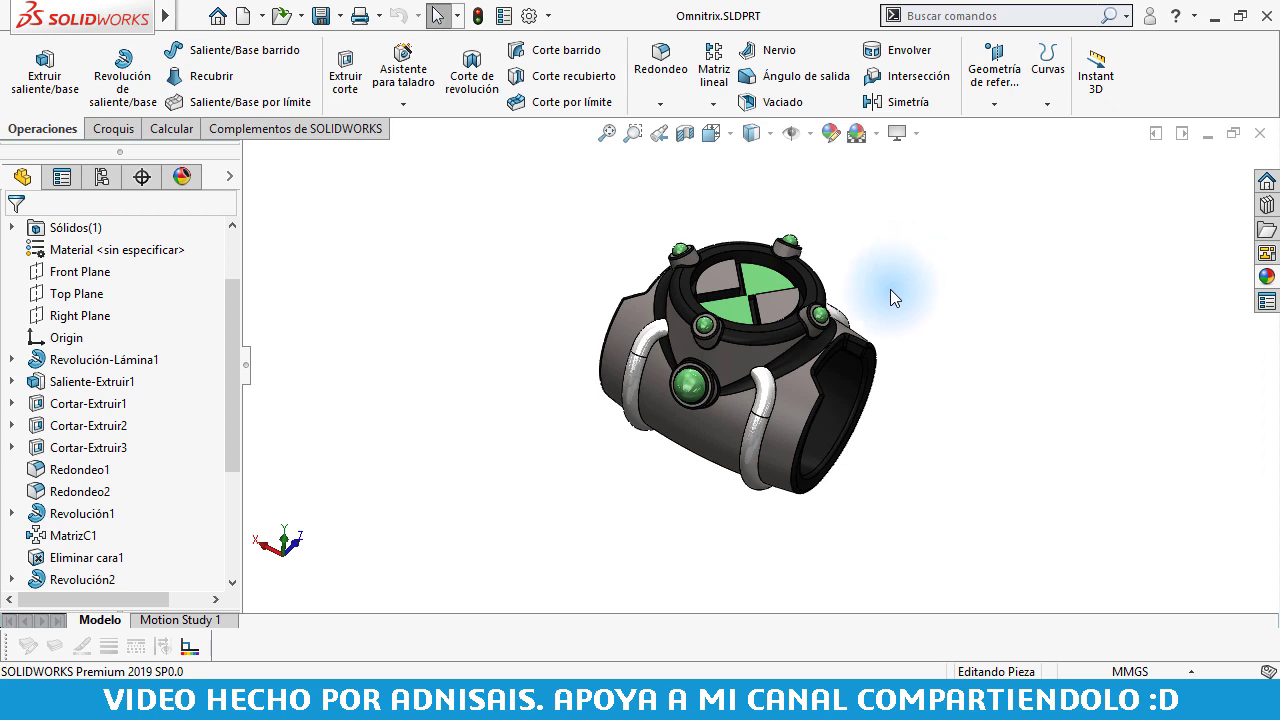
scroll(883, 305, "down", 2)
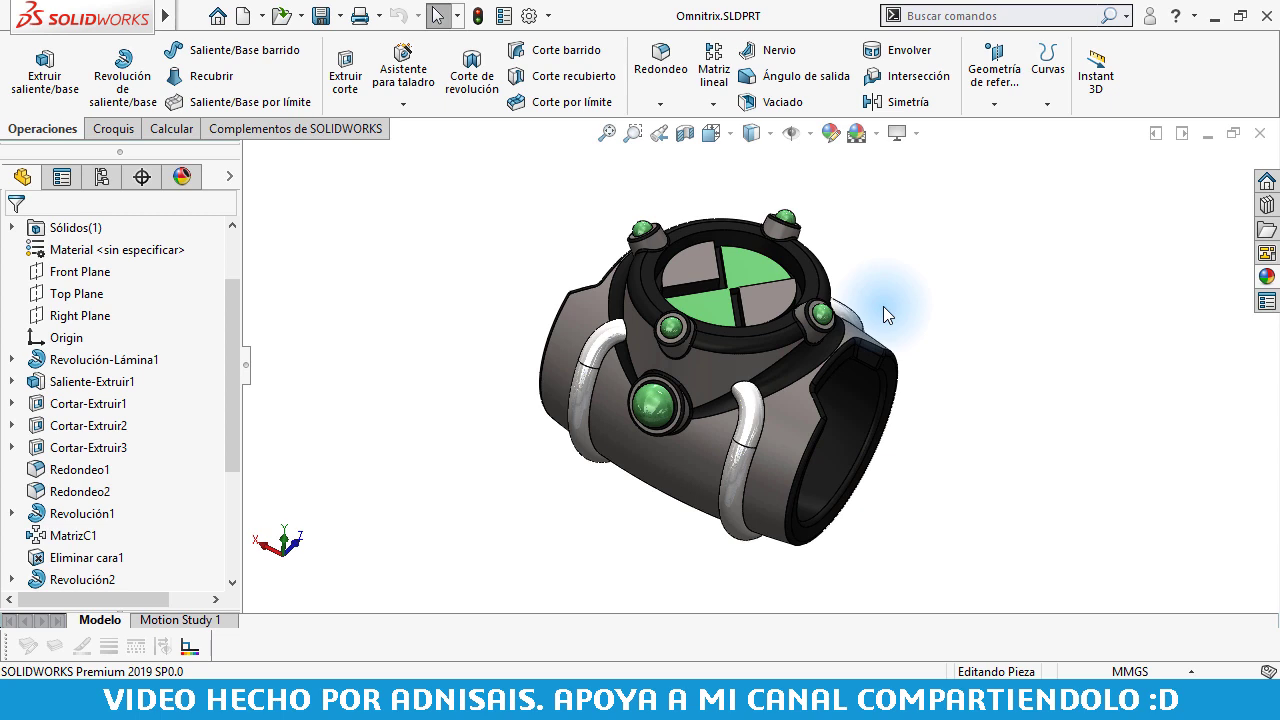
mouse_move(897, 316)
middle_mouse_down()
mouse_move(835, 302)
mouse_move(950, 328)
middle_mouse_up()
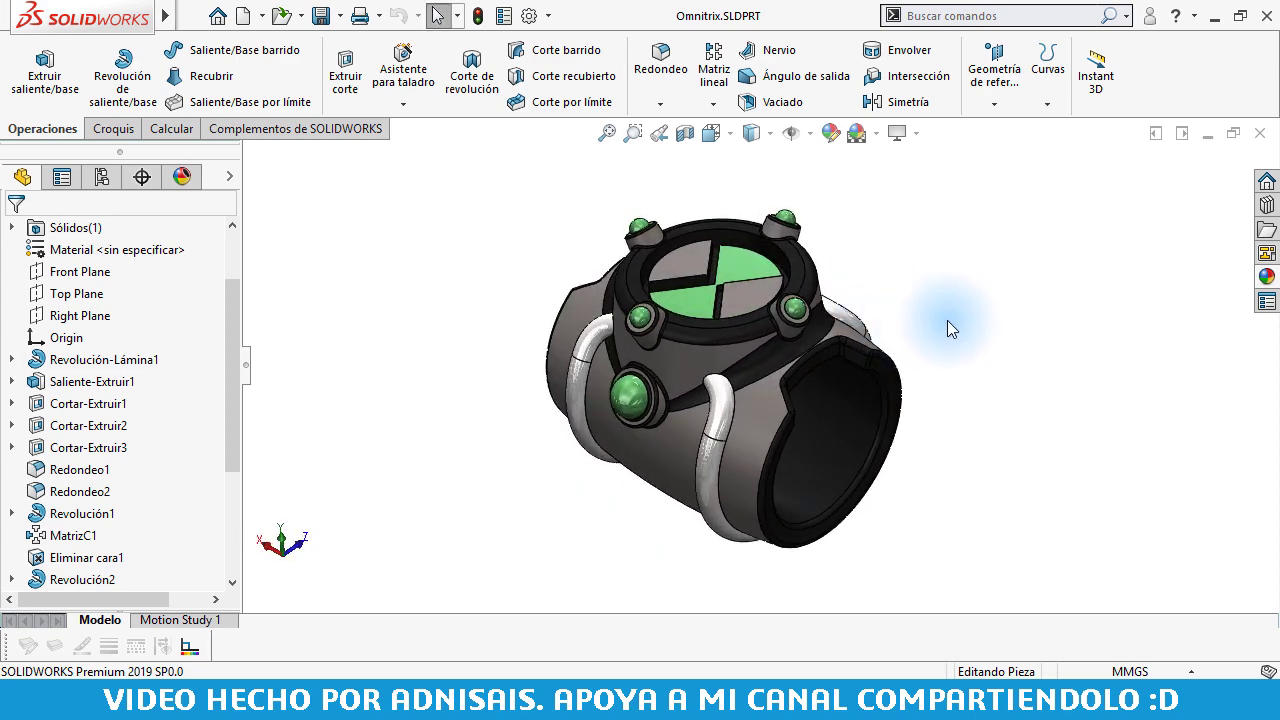
scroll(660, 360, "down", 2)
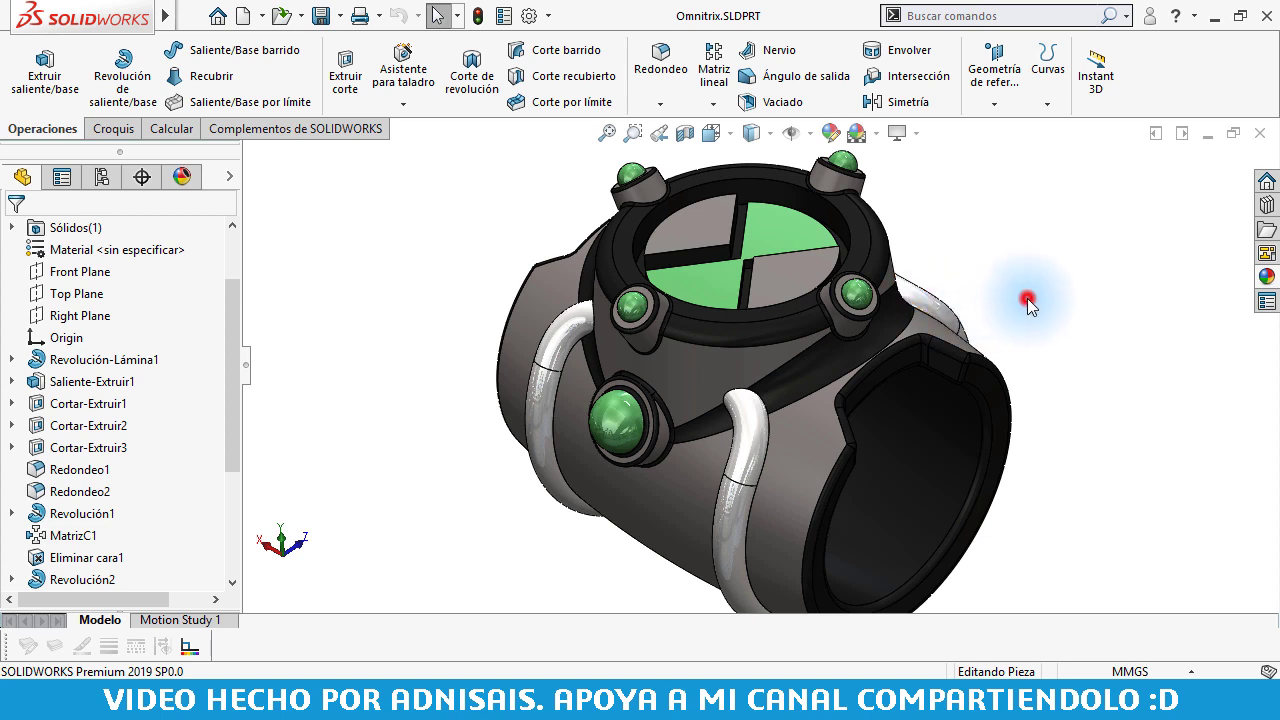
left_click(1027, 298)
left_click(979, 288)
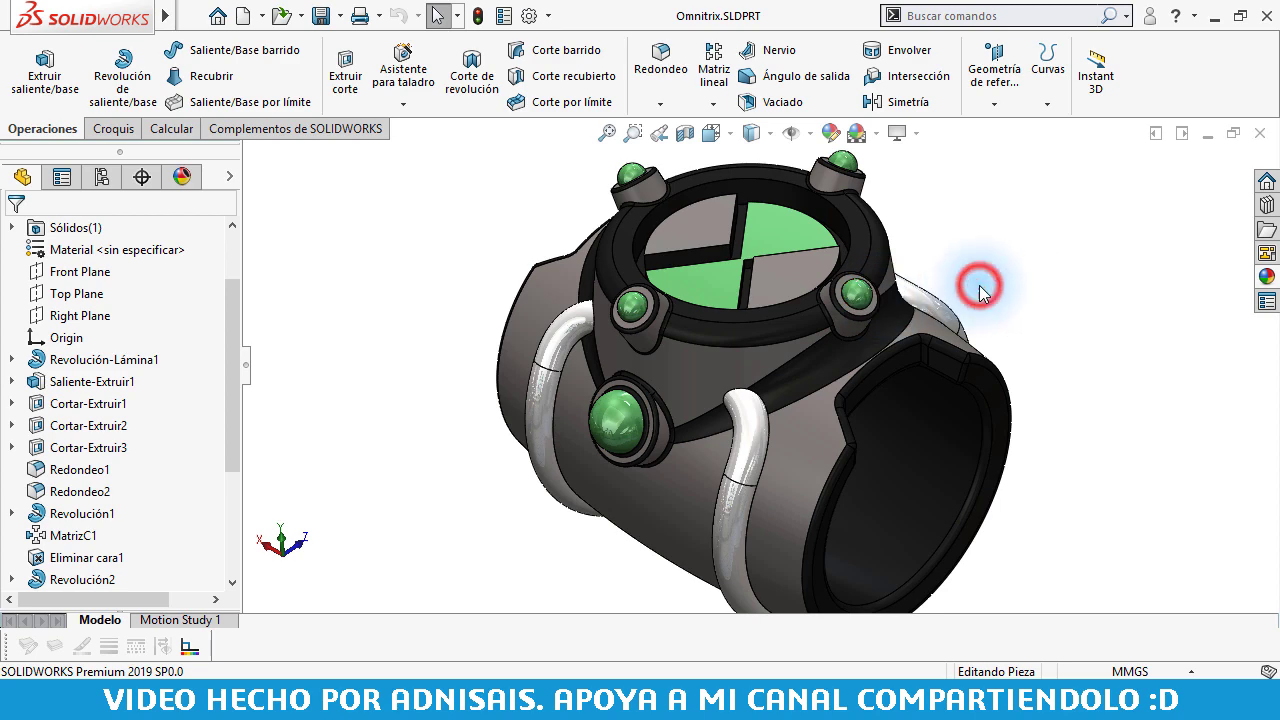
Step: Lower the document's shaded image quality to mid-range for a 0.13846226 mm deviation
left_click(531, 16)
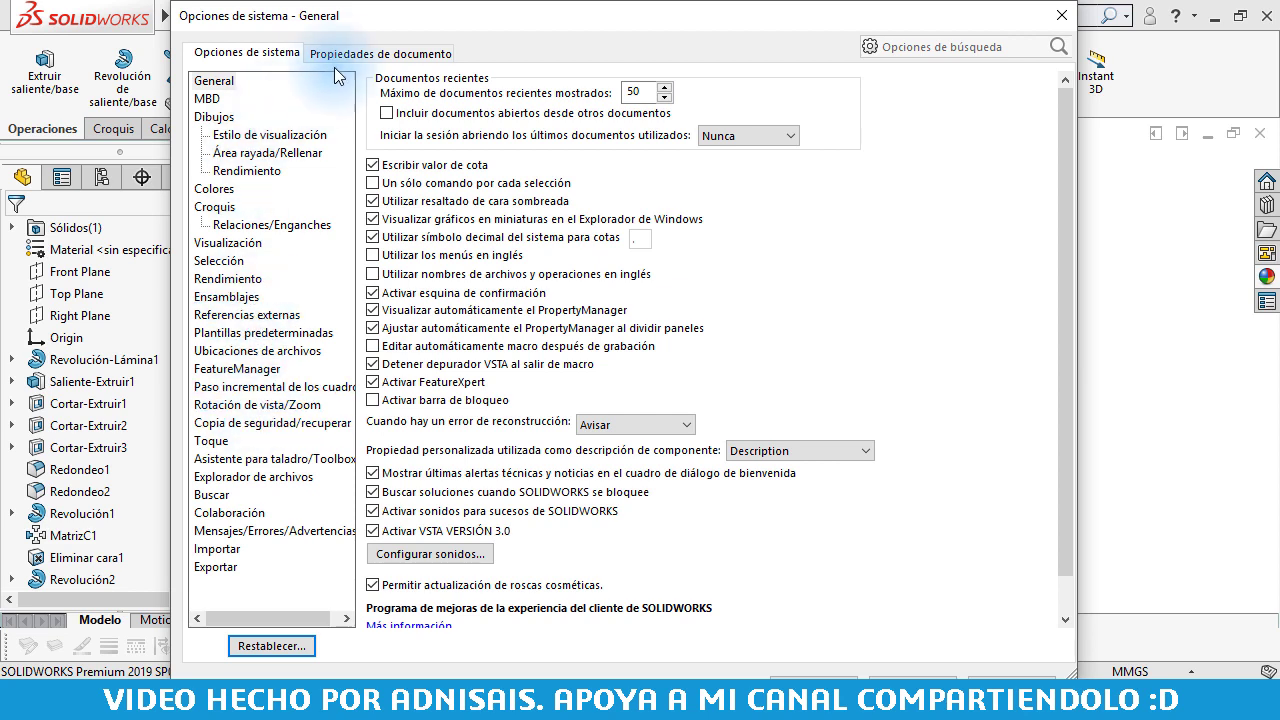
left_click(340, 53)
left_click(243, 278)
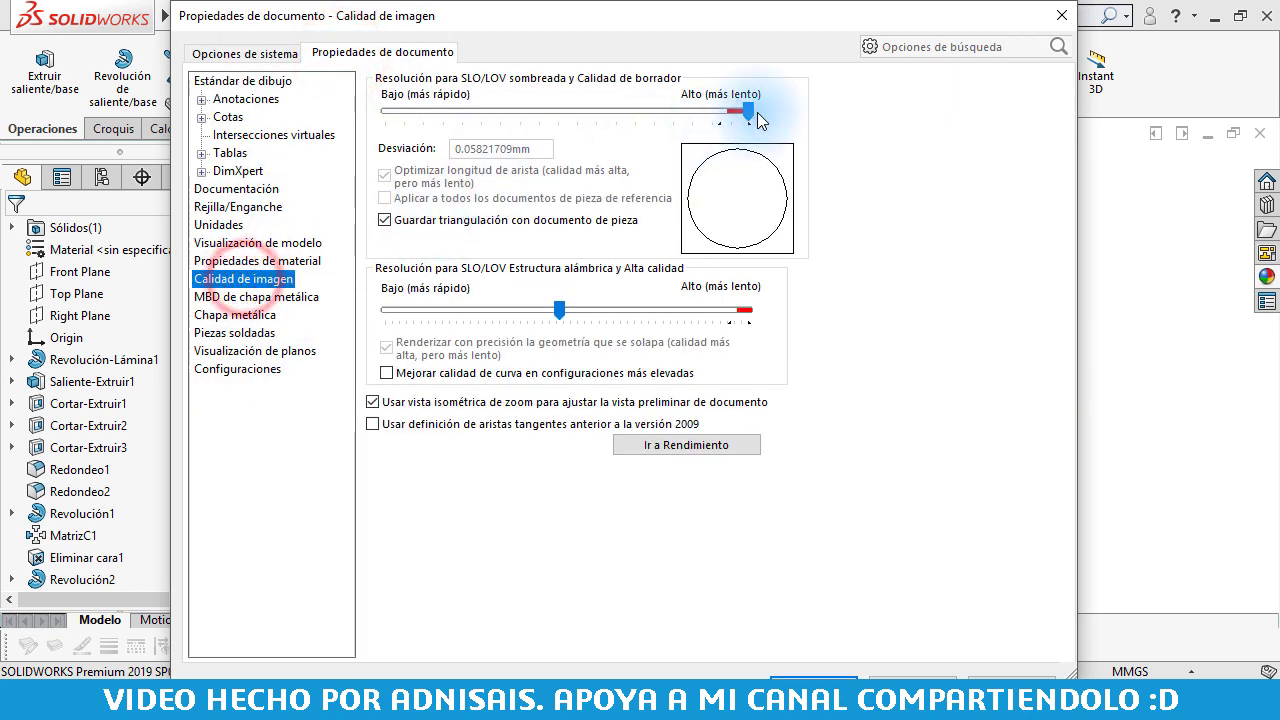
left_click_drag(750, 112, 528, 112)
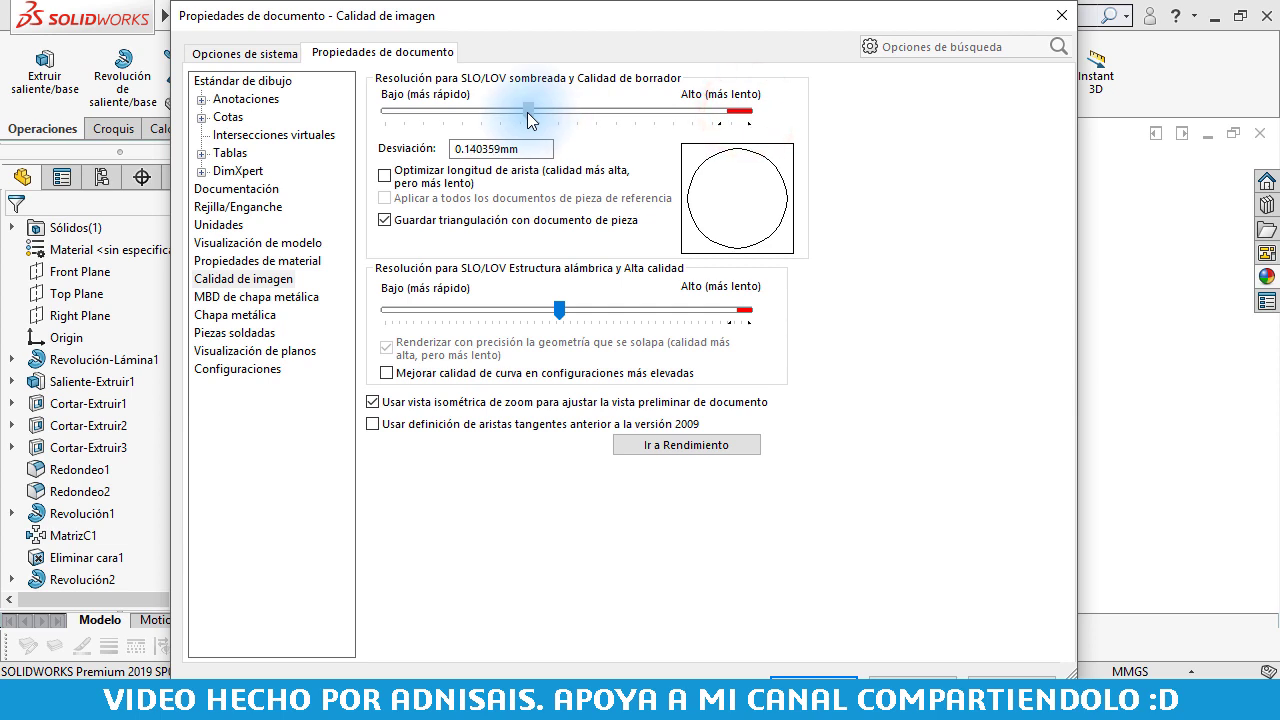
left_click_drag(528, 112, 534, 113)
mouse_move(532, 112)
left_mouse_down()
mouse_move(364, 113)
mouse_move(716, 112)
left_mouse_up()
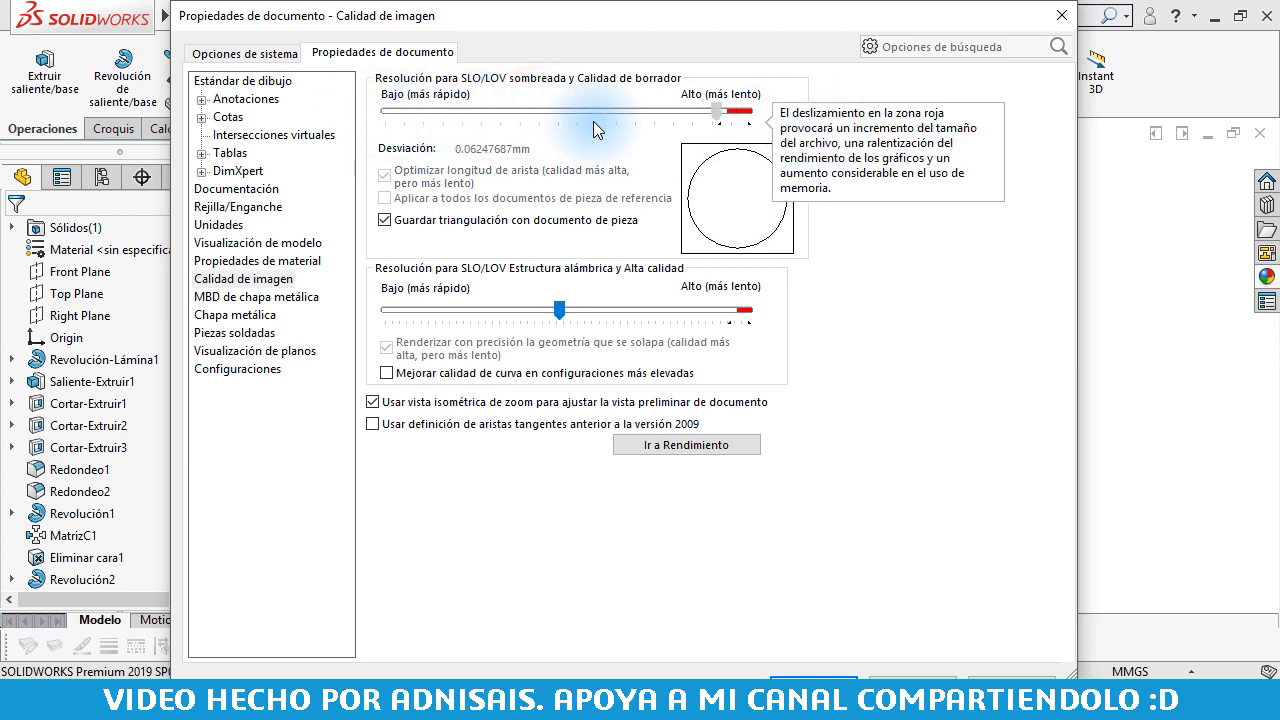
mouse_move(593, 121)
left_mouse_down()
mouse_move(503, 118)
mouse_move(530, 117)
left_mouse_up()
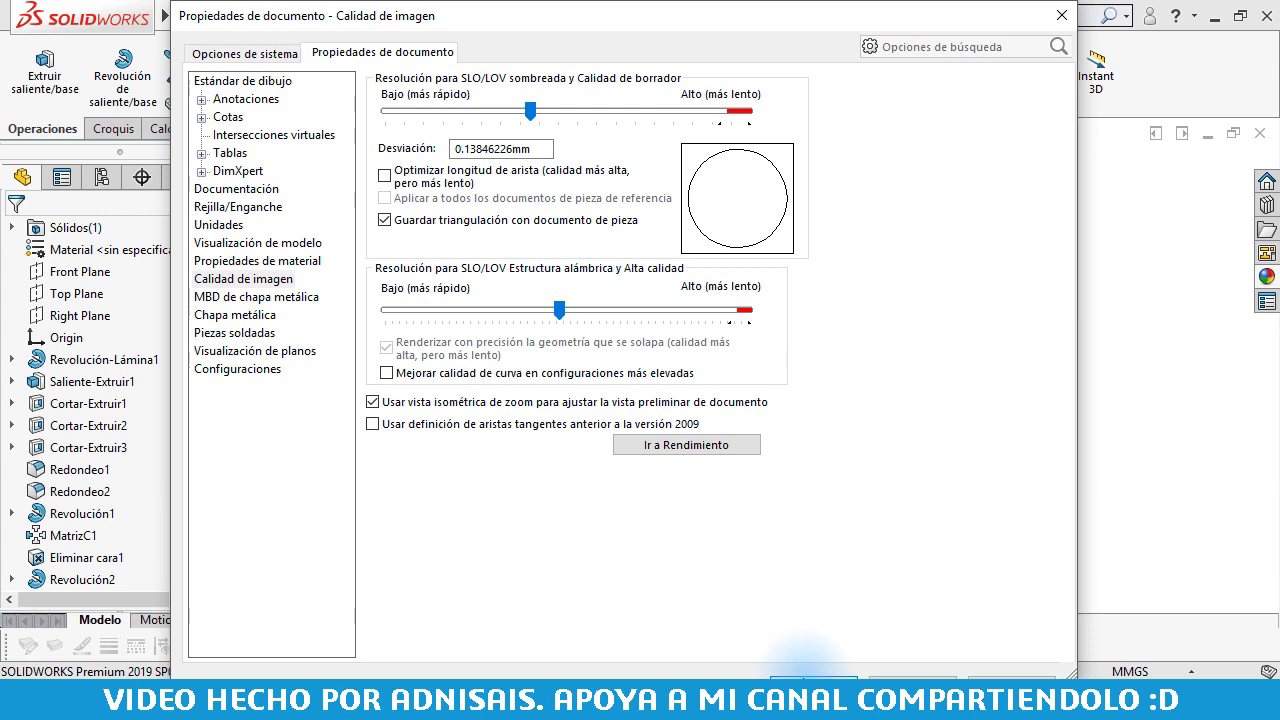
left_click(805, 670)
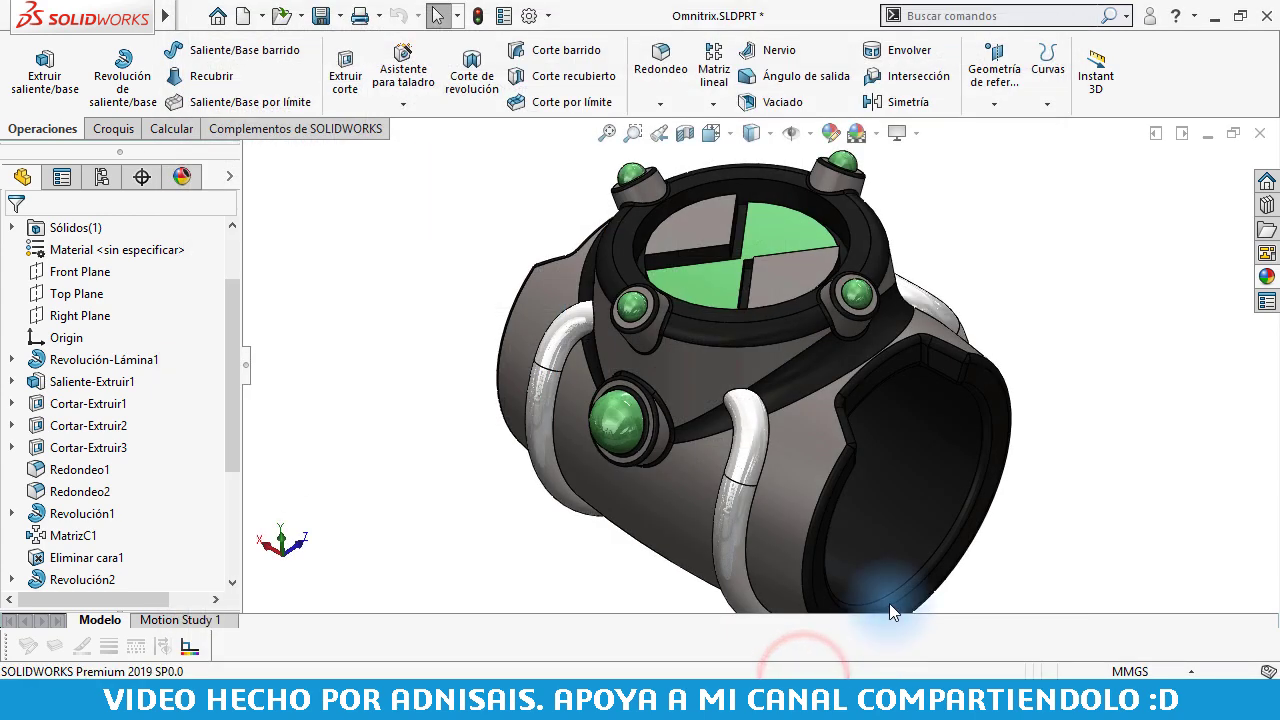
Step: Zoom in and out on the model to inspect the smooth green dome
scroll(683, 358, "down", 3)
scroll(564, 342, "down", 3)
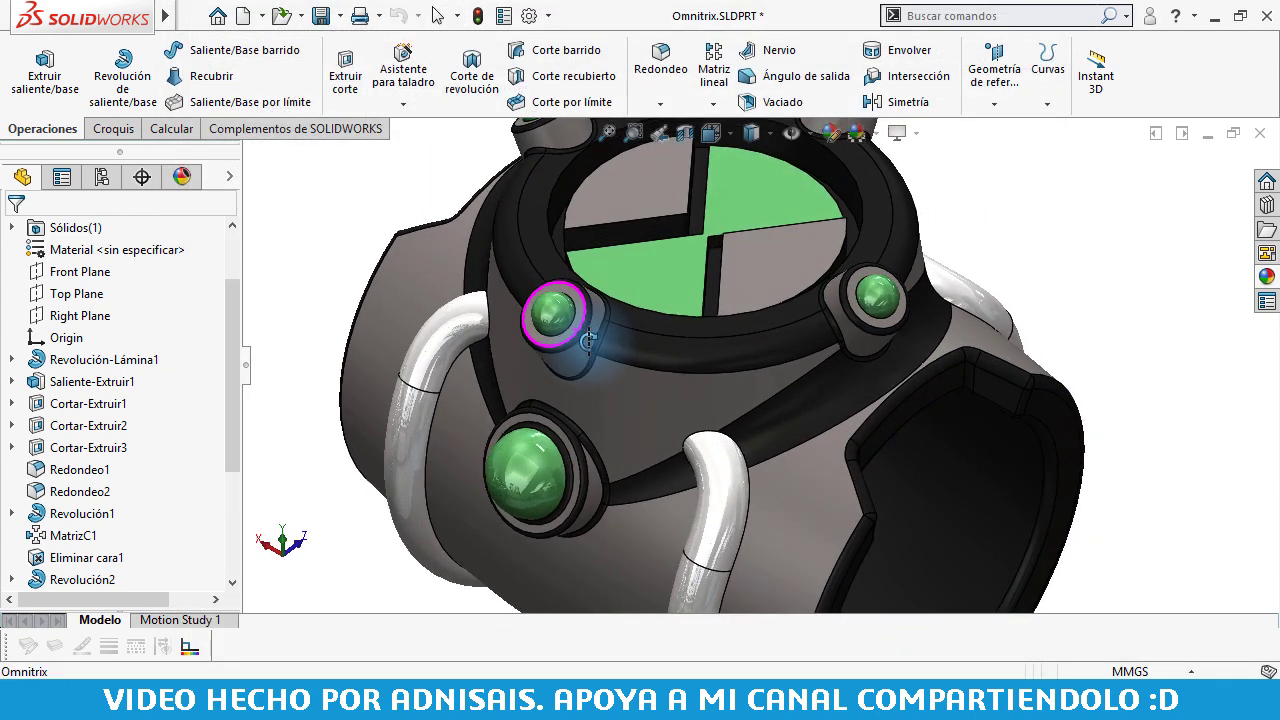
scroll(564, 342, "down", 1)
scroll(626, 299, "down", 2)
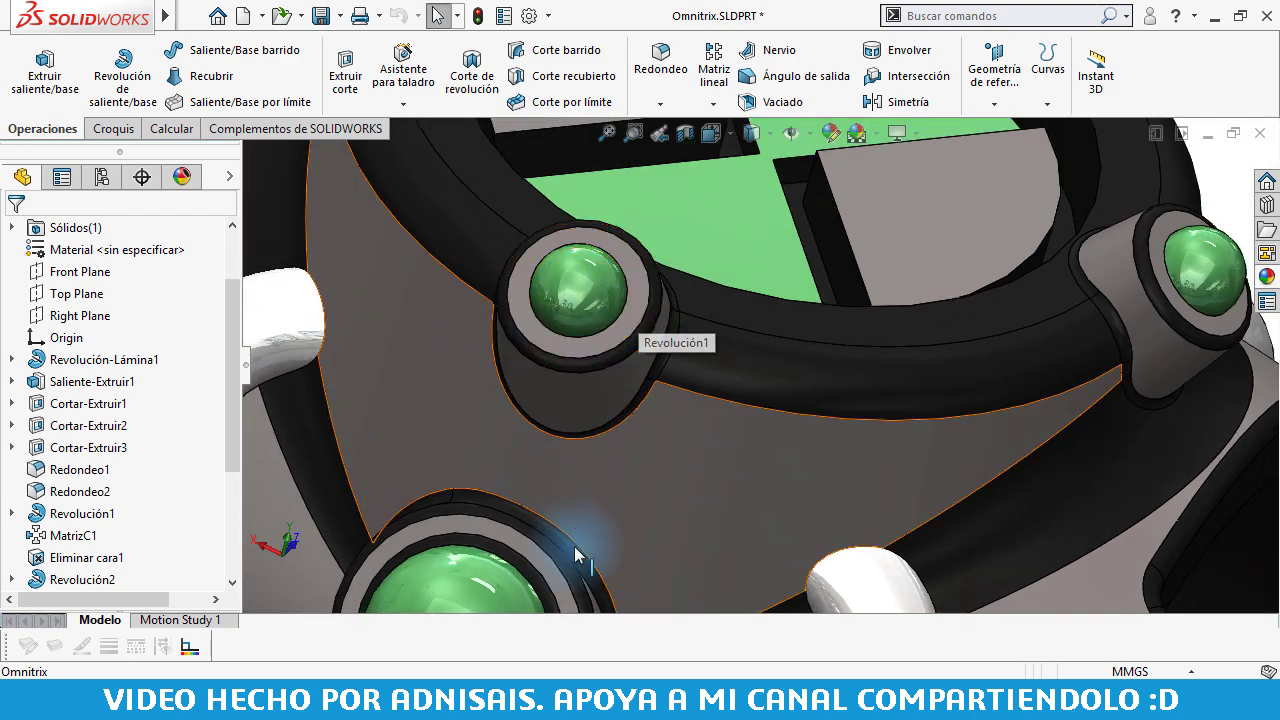
scroll(557, 598, "up", 3)
scroll(557, 598, "down", 3)
scroll(609, 587, "down", 2)
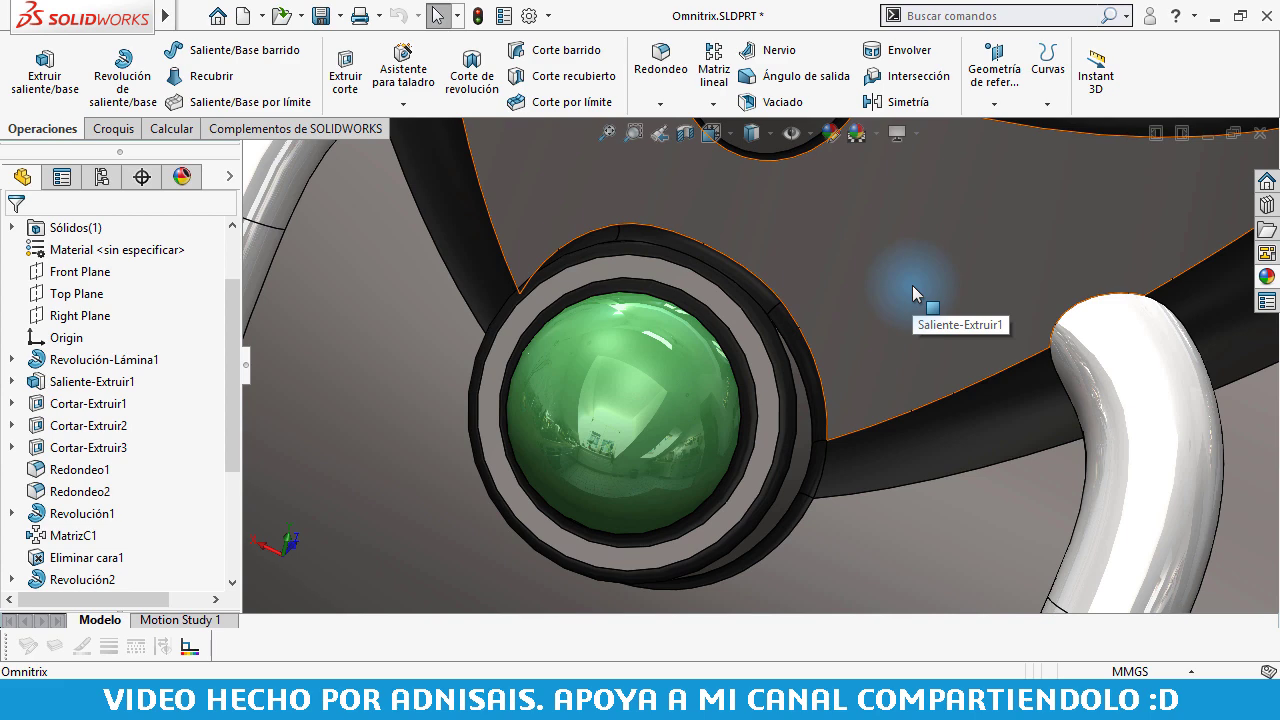
mouse_move(165, 16)
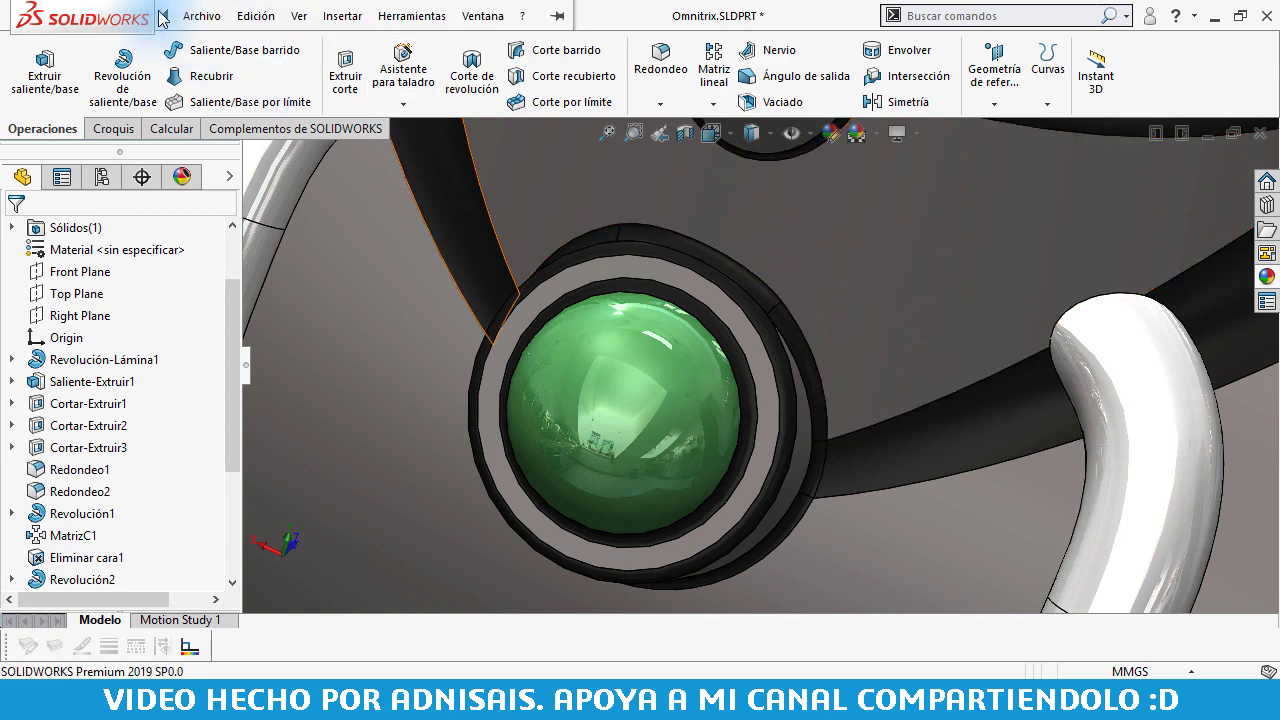
Step: Save the part as a copy named Omnitrix2.SLDPRT
left_click(201, 16)
left_click(250, 260)
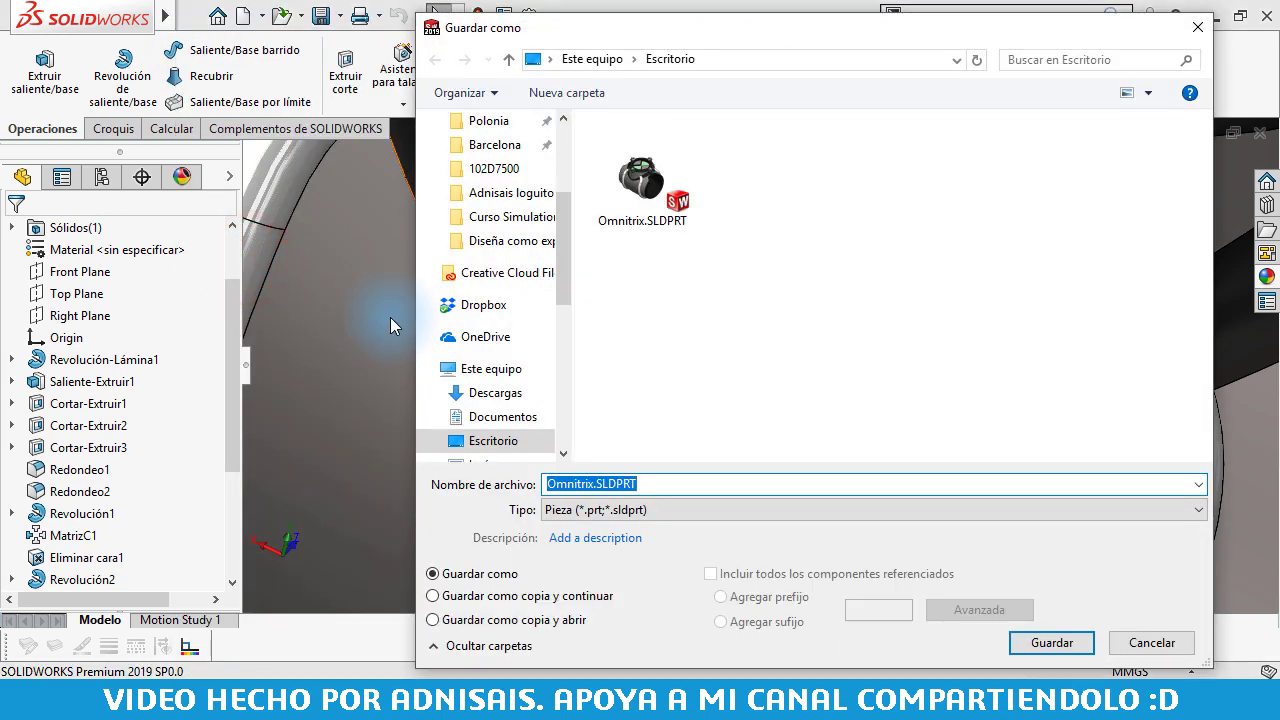
key("End")
key("Left")
key("Left")
key("Left")
type("2")
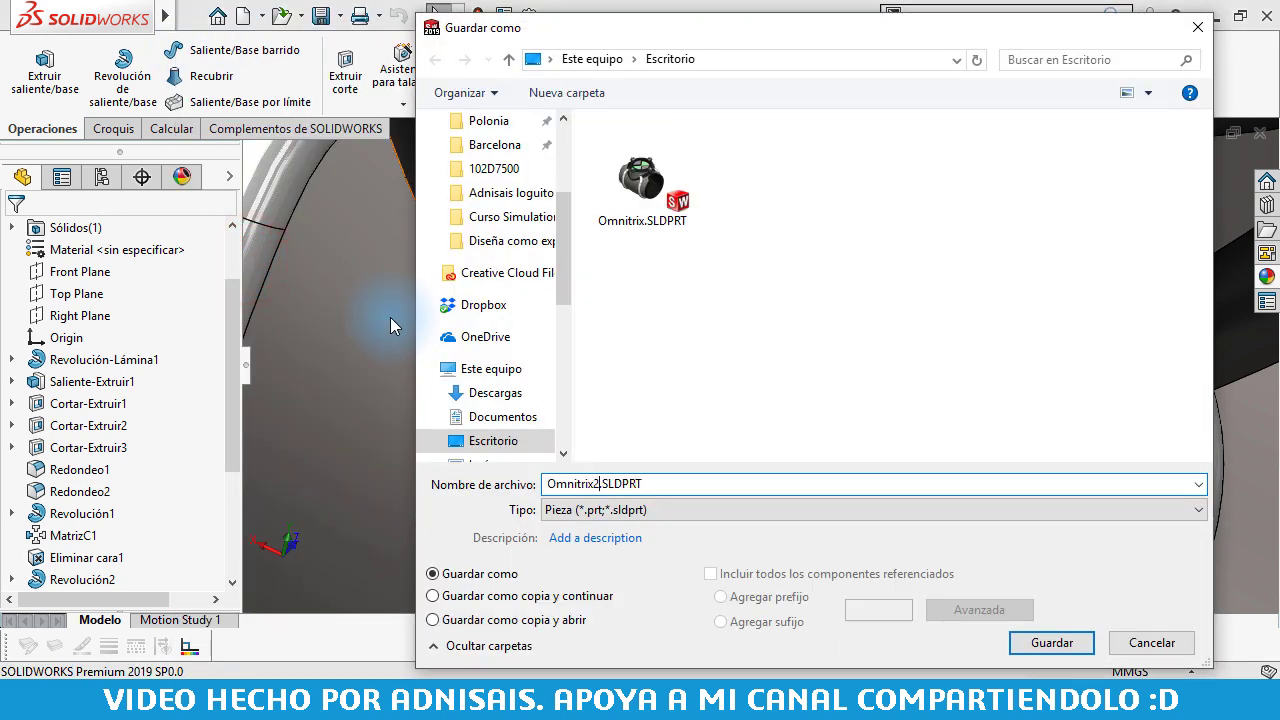
key("Escape")
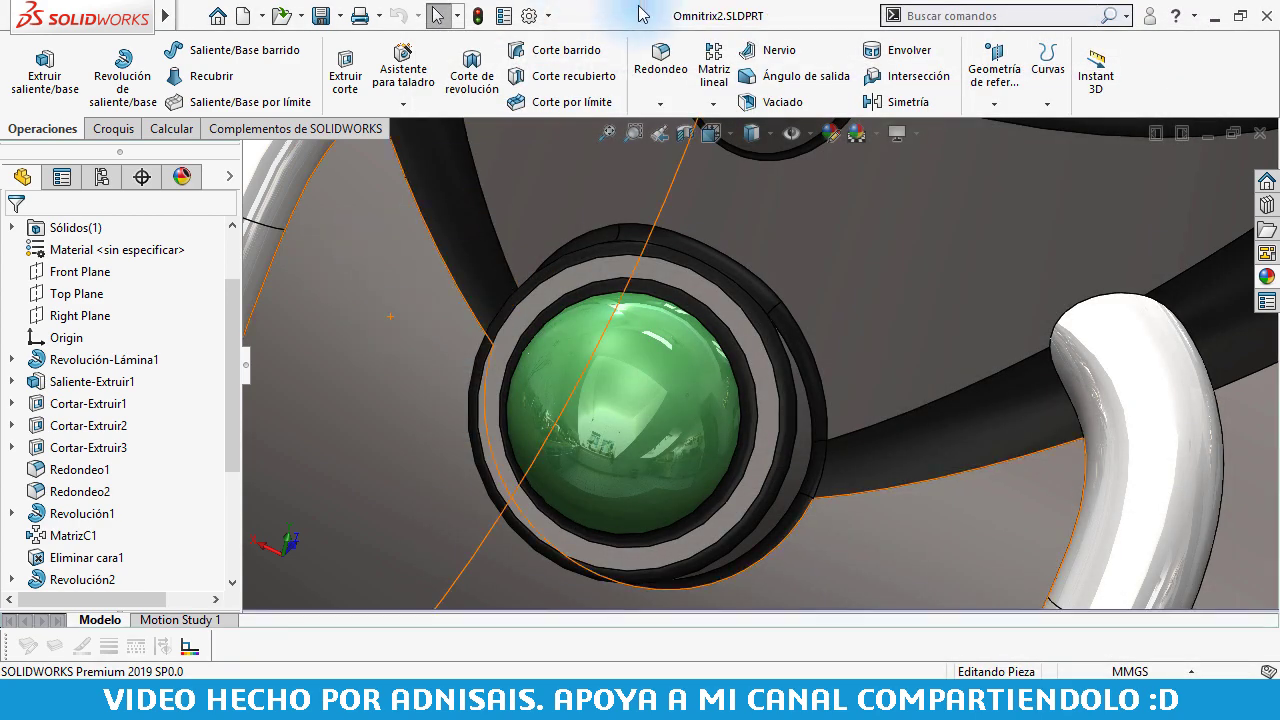
Step: Compare desktop file sizes, Omnitrix 21.467 Mb versus Omnitrix2 799.848 Kb, then maximize SOLIDWORKS
left_click_drag(662, 14, 1240, 89)
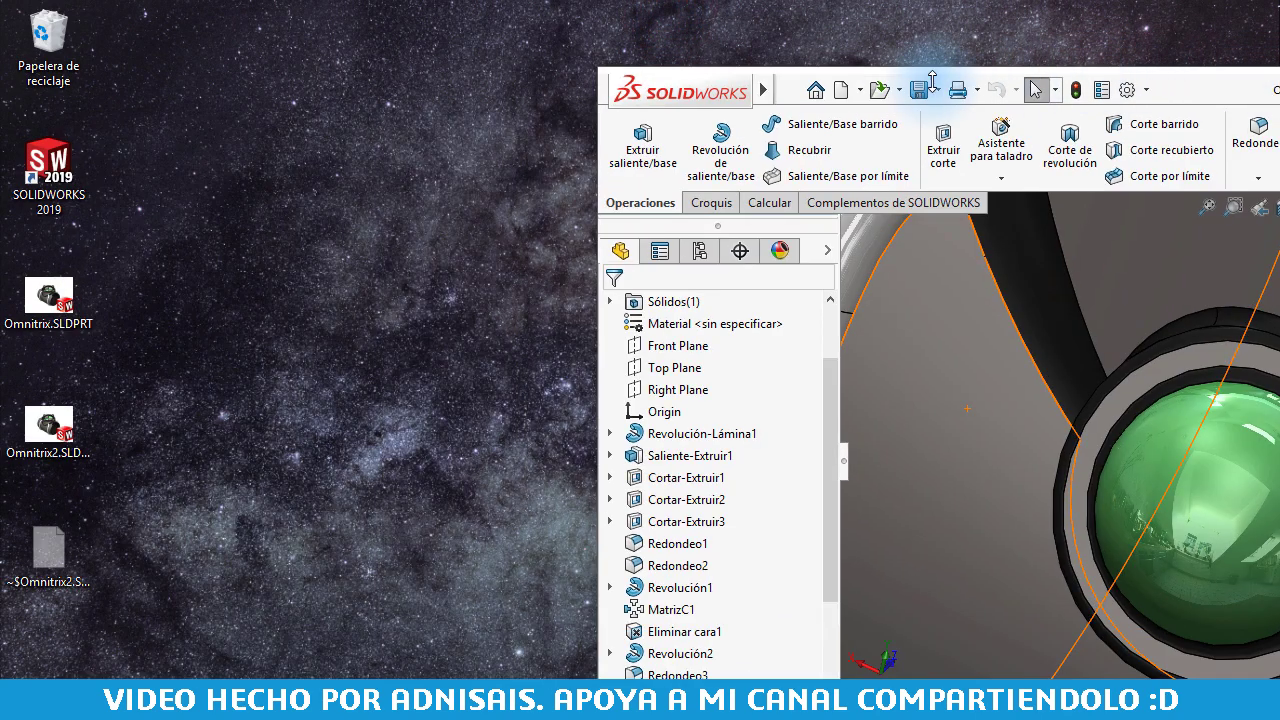
double_click(48, 310)
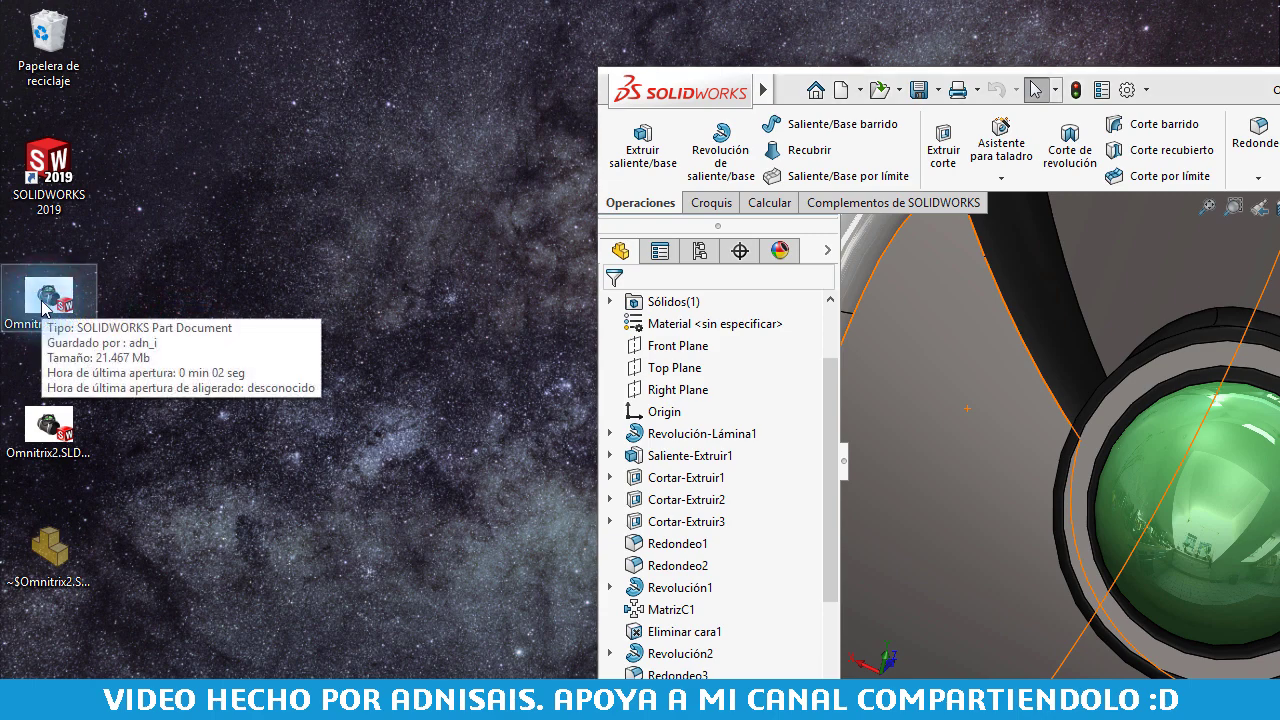
left_click(57, 428)
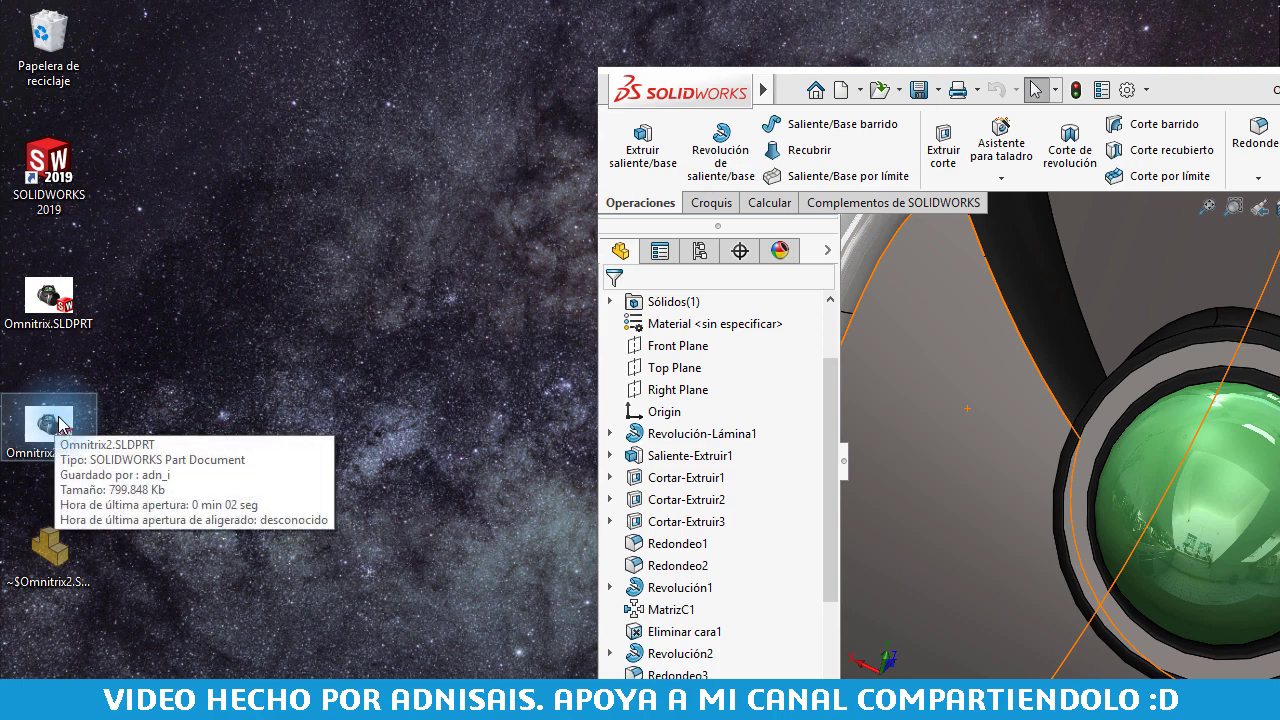
left_click(40, 375)
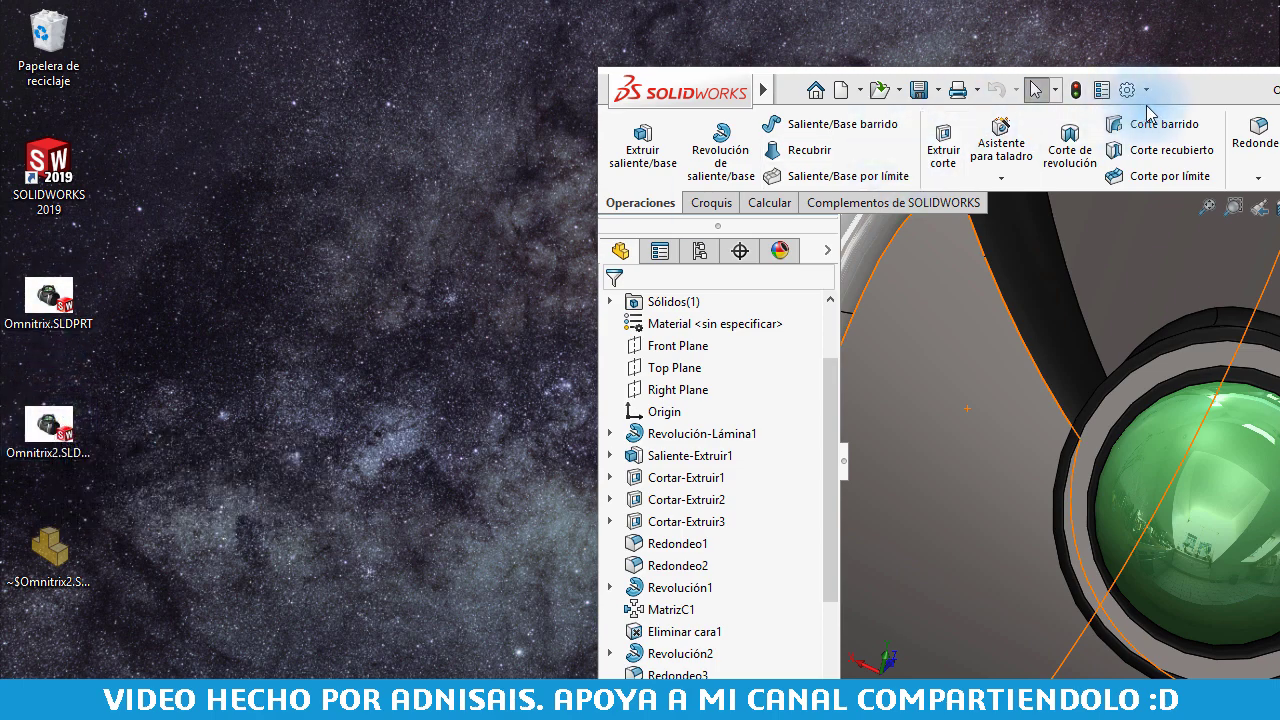
double_click(1192, 96)
Step: Set Omnitrix2's shaded image quality to minimum, deviation 1.70770117 mm, making the gem faceted
left_click(531, 16)
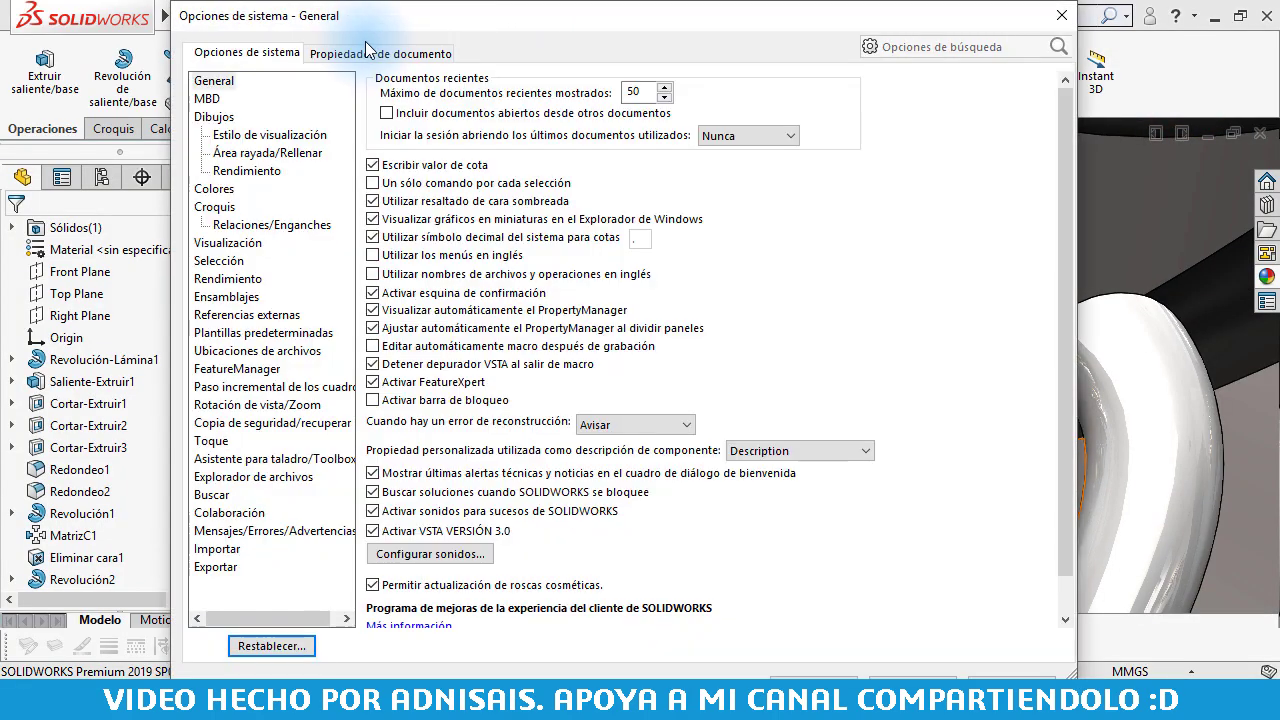
left_click(368, 51)
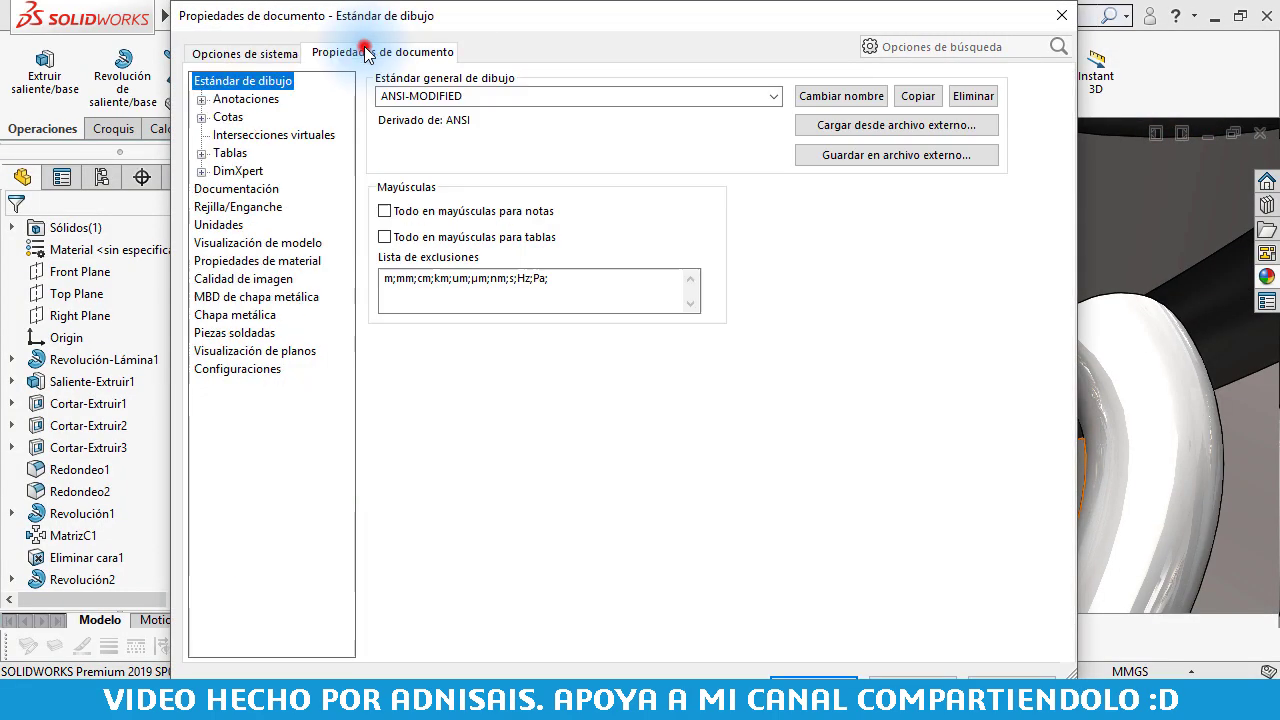
left_click(236, 280)
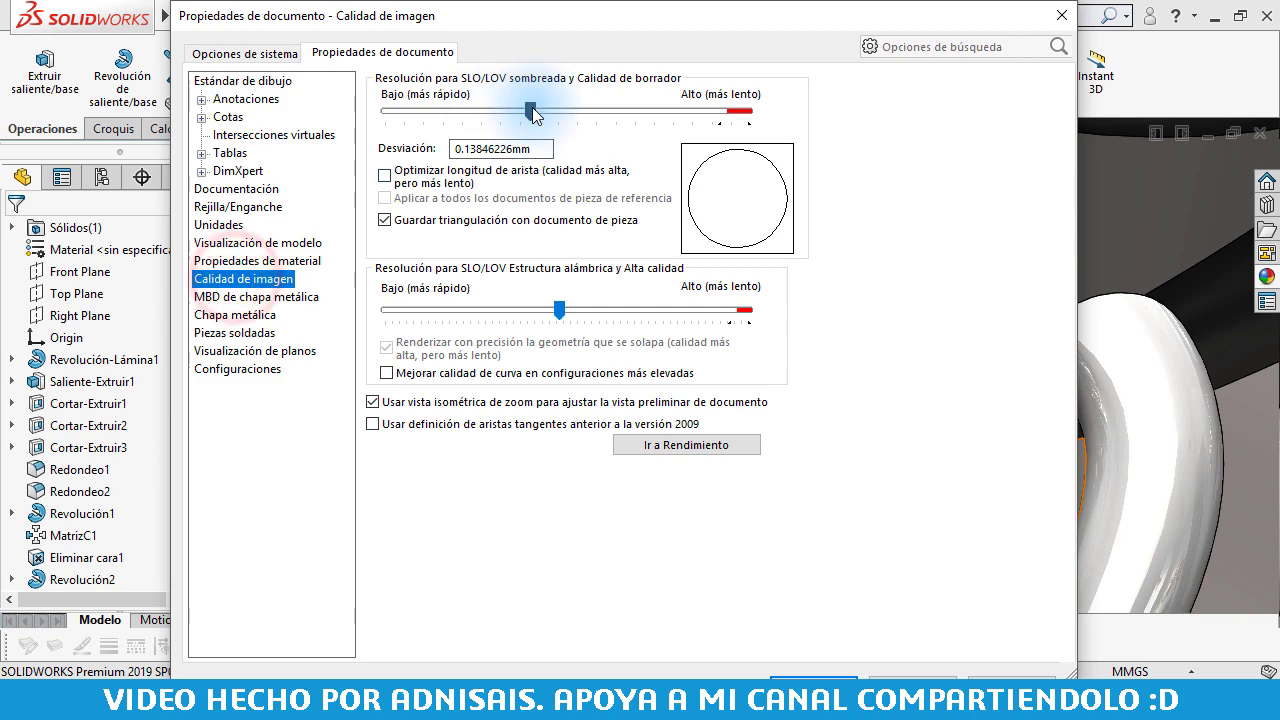
left_click_drag(531, 109, 235, 117)
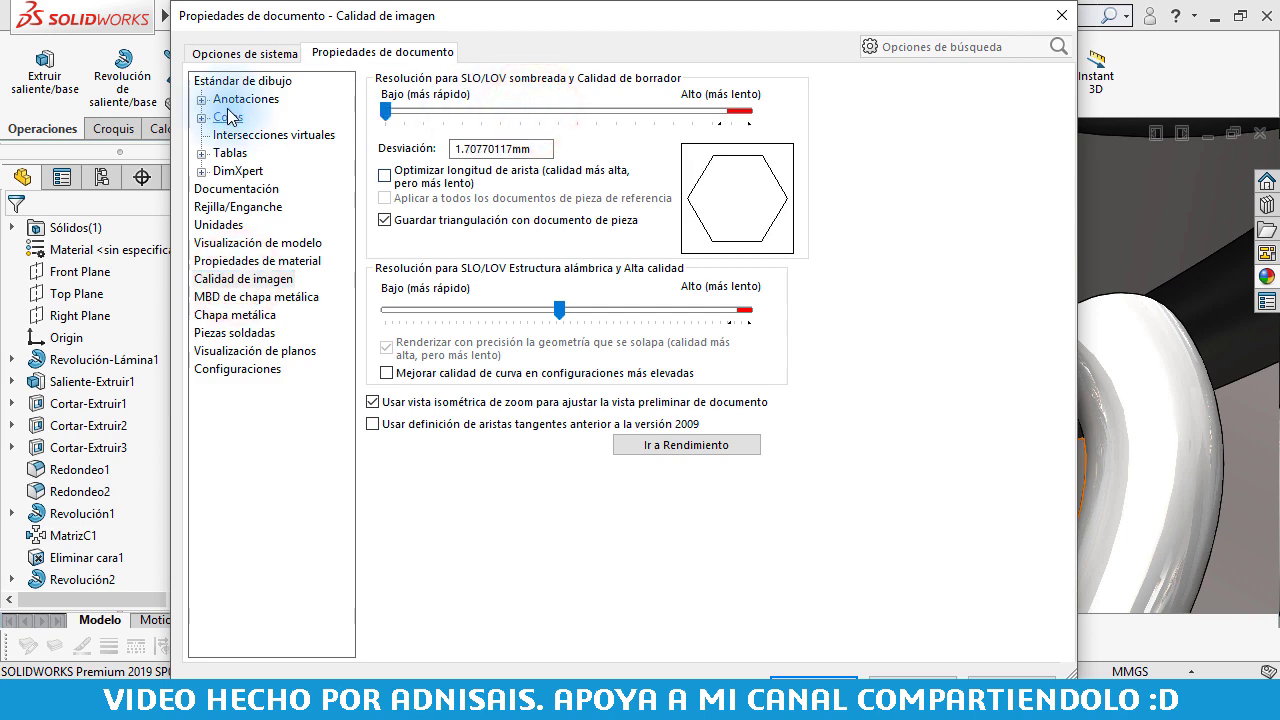
key("Return")
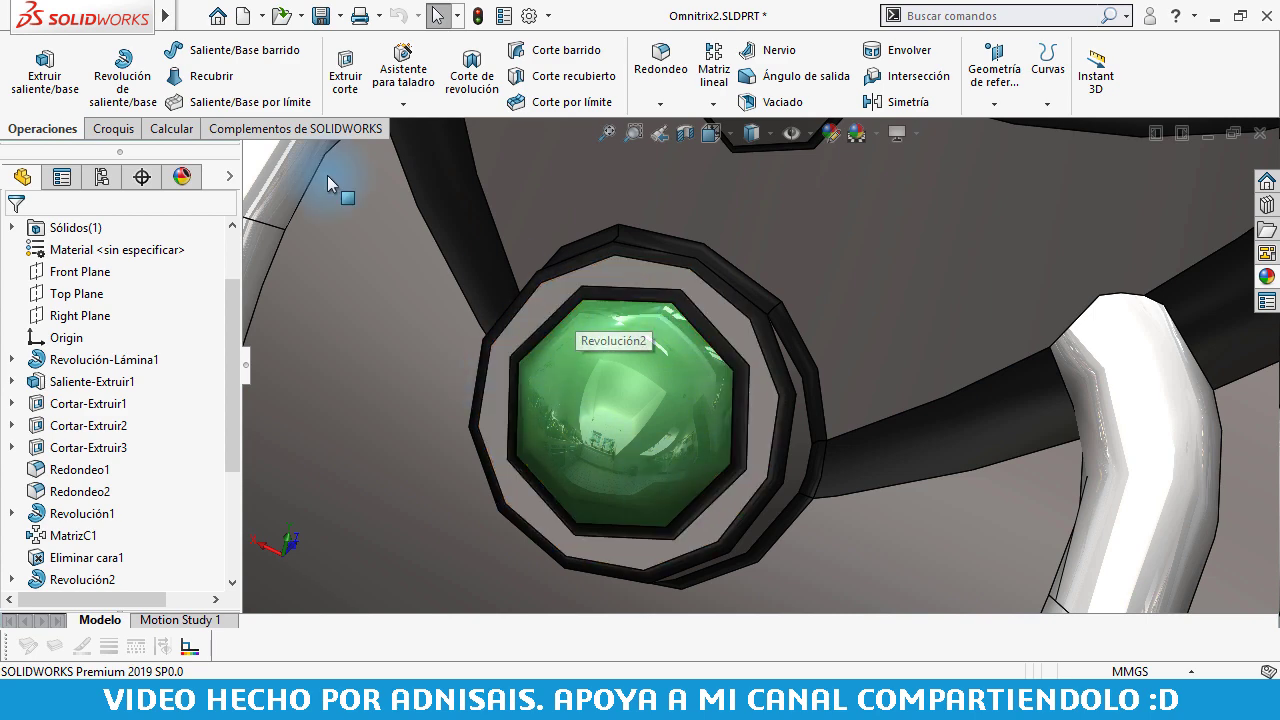
Step: Save the faceted part as Omnitrix3.SLDPRT, then reopen Omnitrix2 from the recent files
left_click(201, 16)
left_click(260, 259)
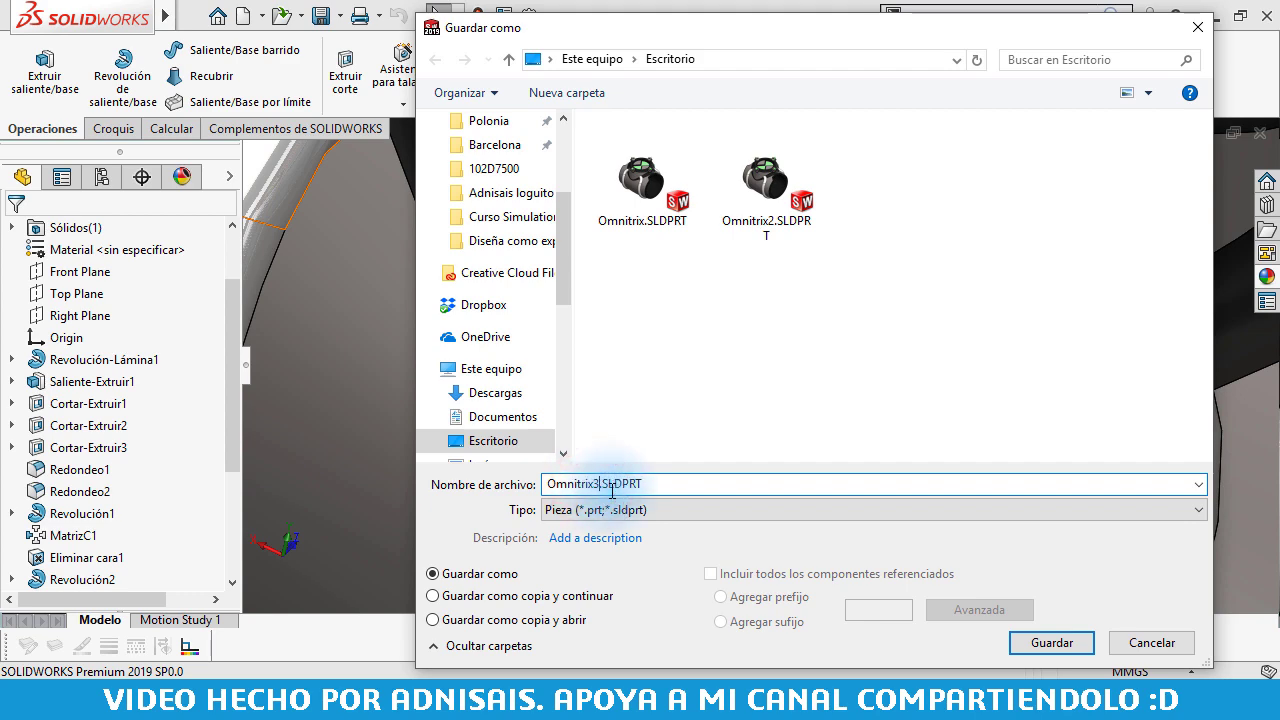
key("Return")
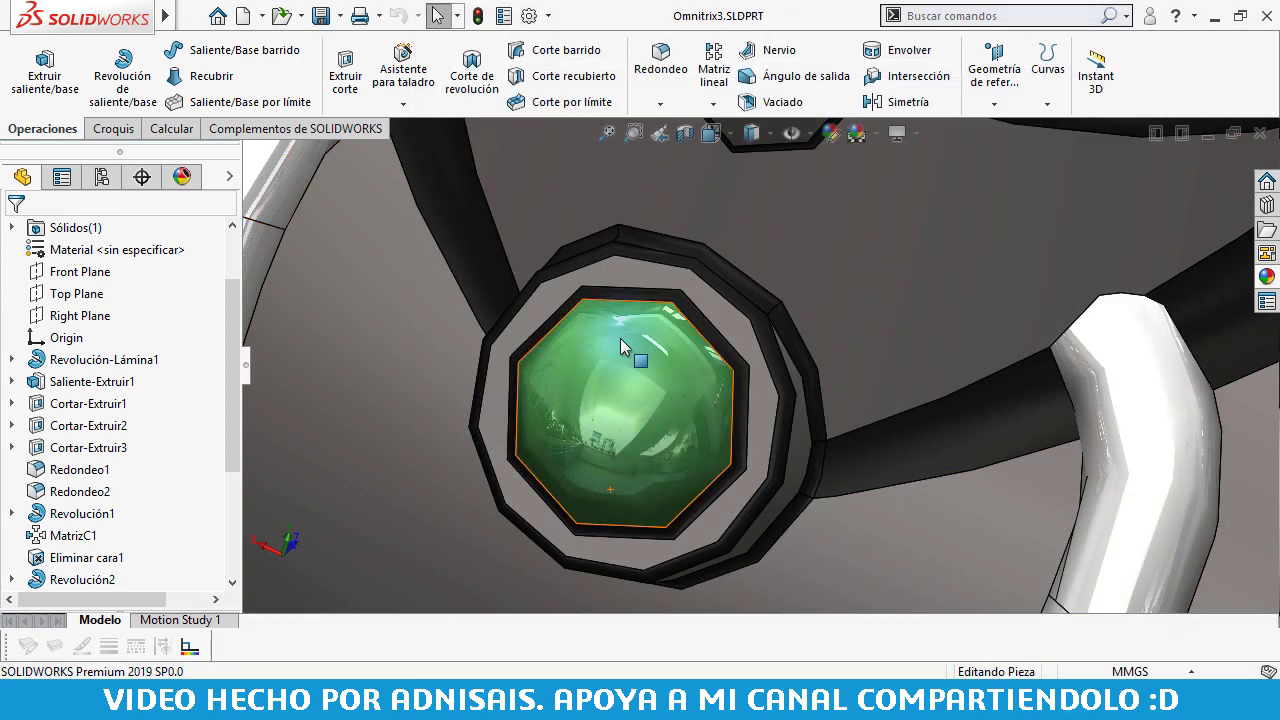
left_click(217, 15)
left_click(432, 250)
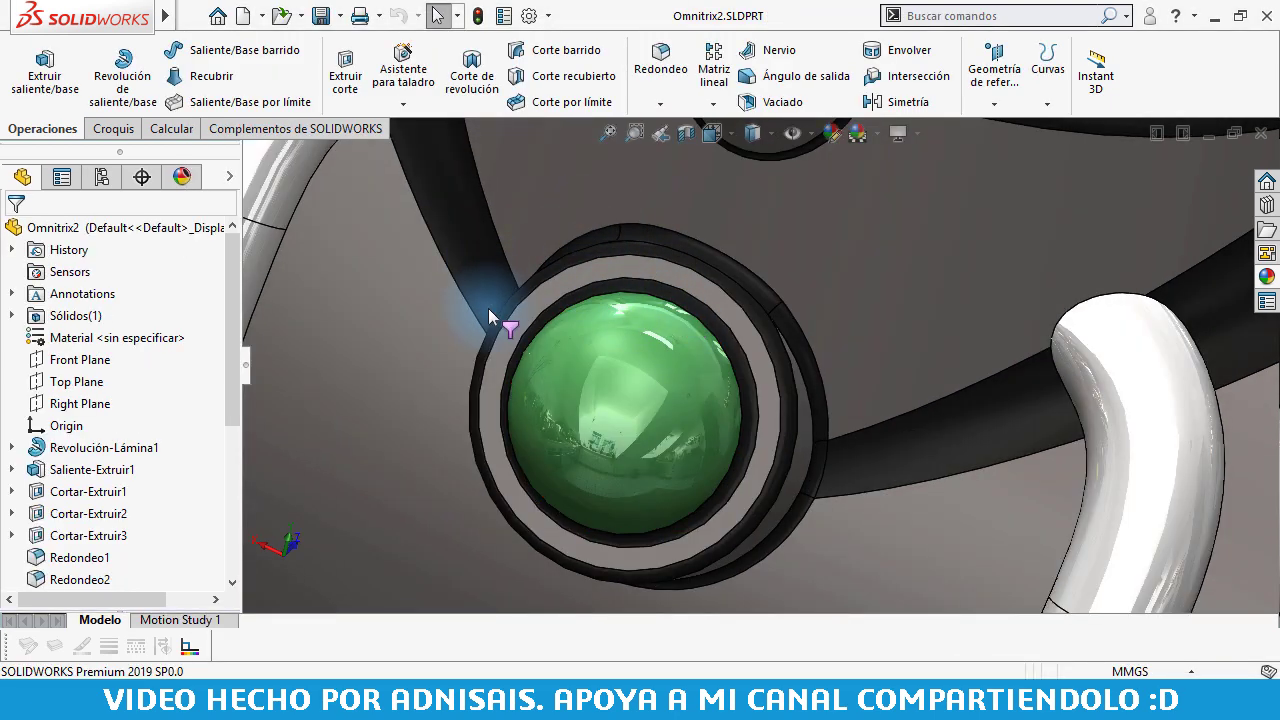
Step: Open the original Omnitrix.SLDPRT from the recent documents and orbit and zoom onto its green dome
key("ctrl+F2")
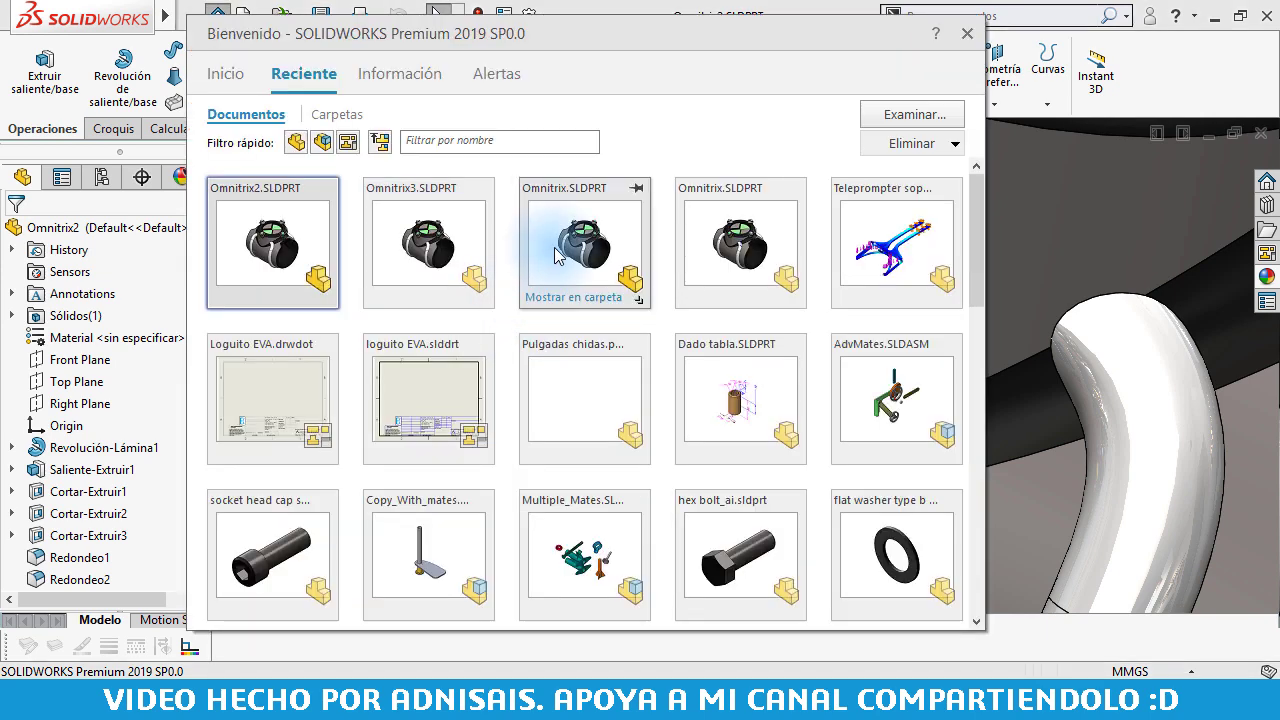
left_click(554, 247)
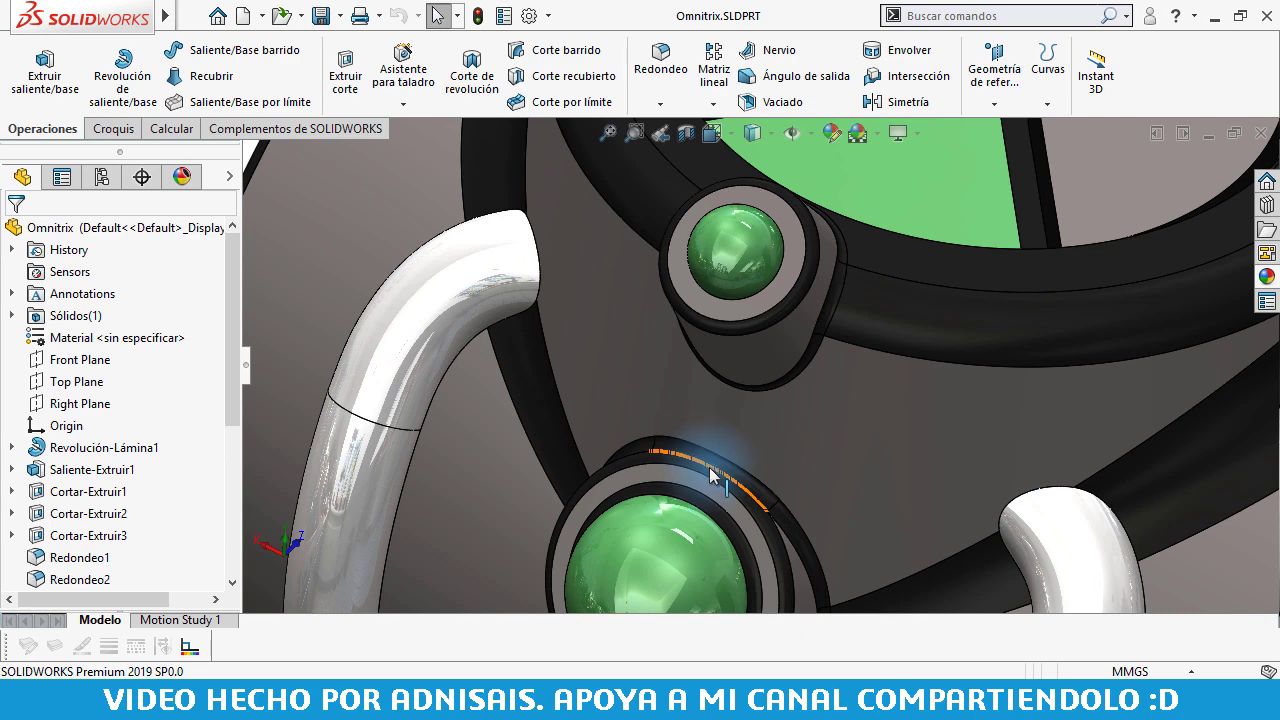
mouse_move(710, 475)
middle_mouse_down()
mouse_move(818, 246)
mouse_move(871, 428)
mouse_move(548, 35)
middle_mouse_up()
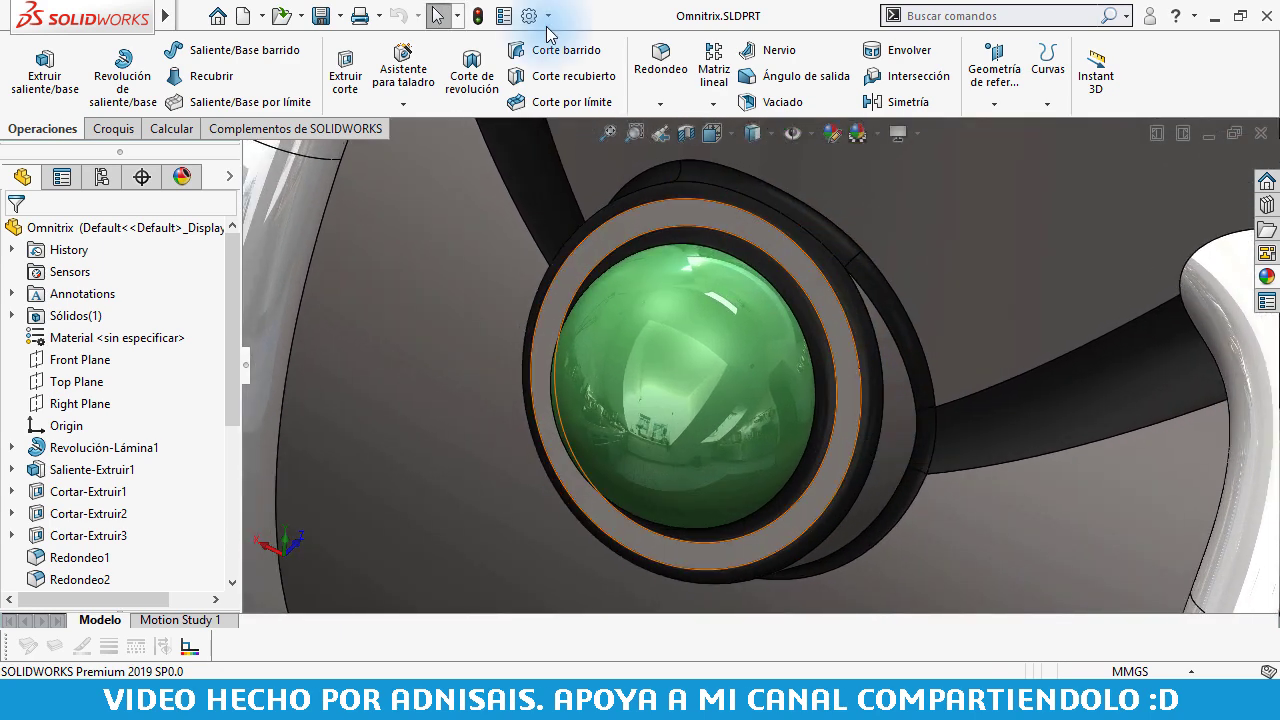
left_click(522, 16)
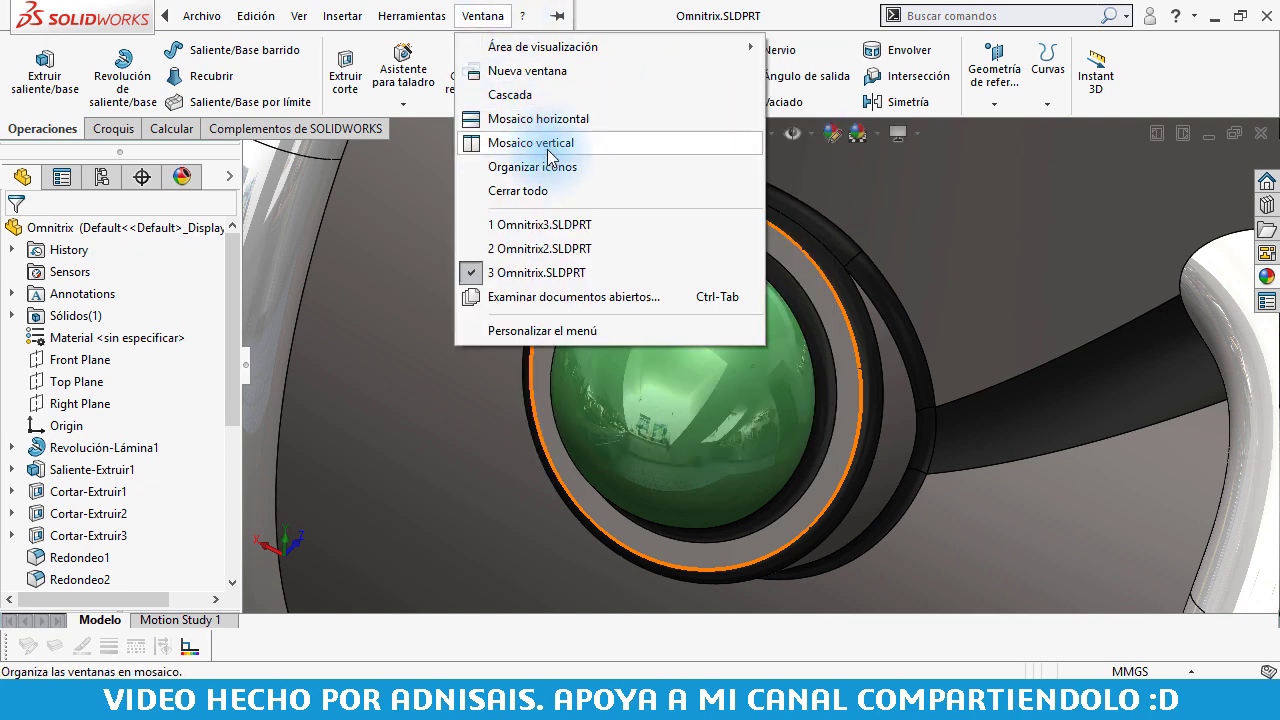
Step: Tile the three Omnitrix windows vertically, collapse each FeatureManager tree, and shrink SOLIDWORKS to reveal the desktop
left_click(548, 148)
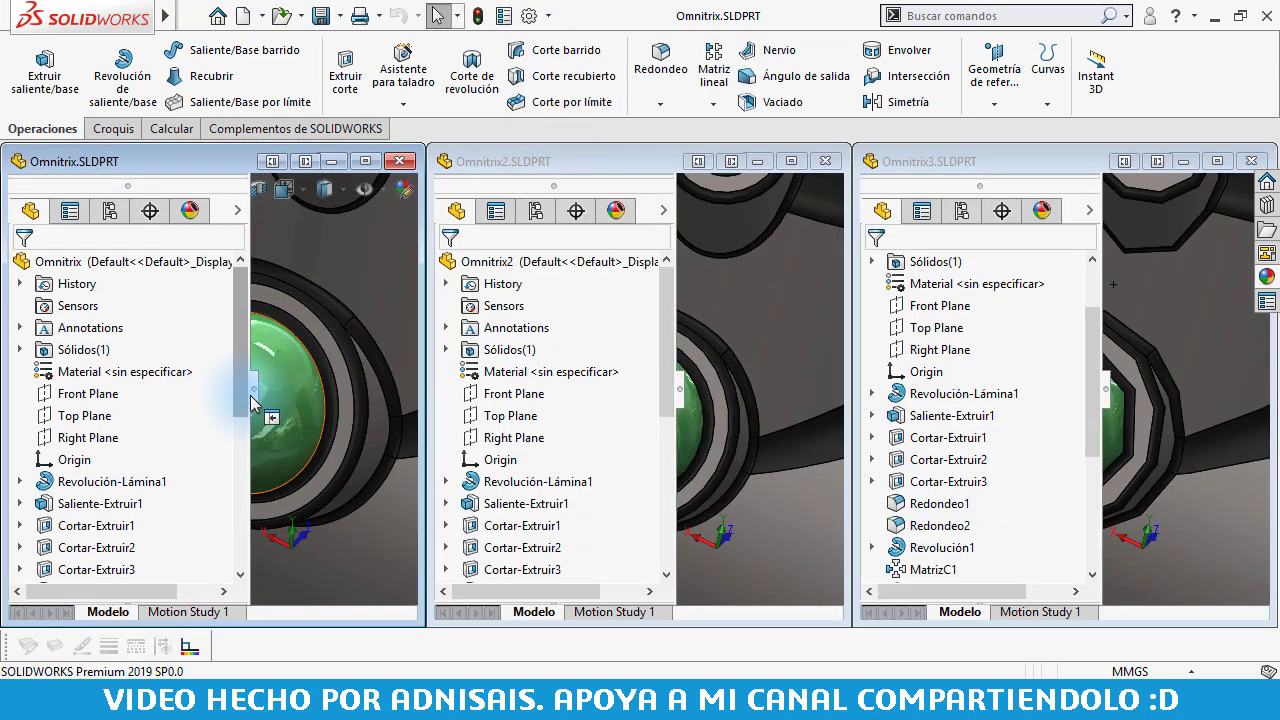
left_click(252, 390)
left_click(680, 390)
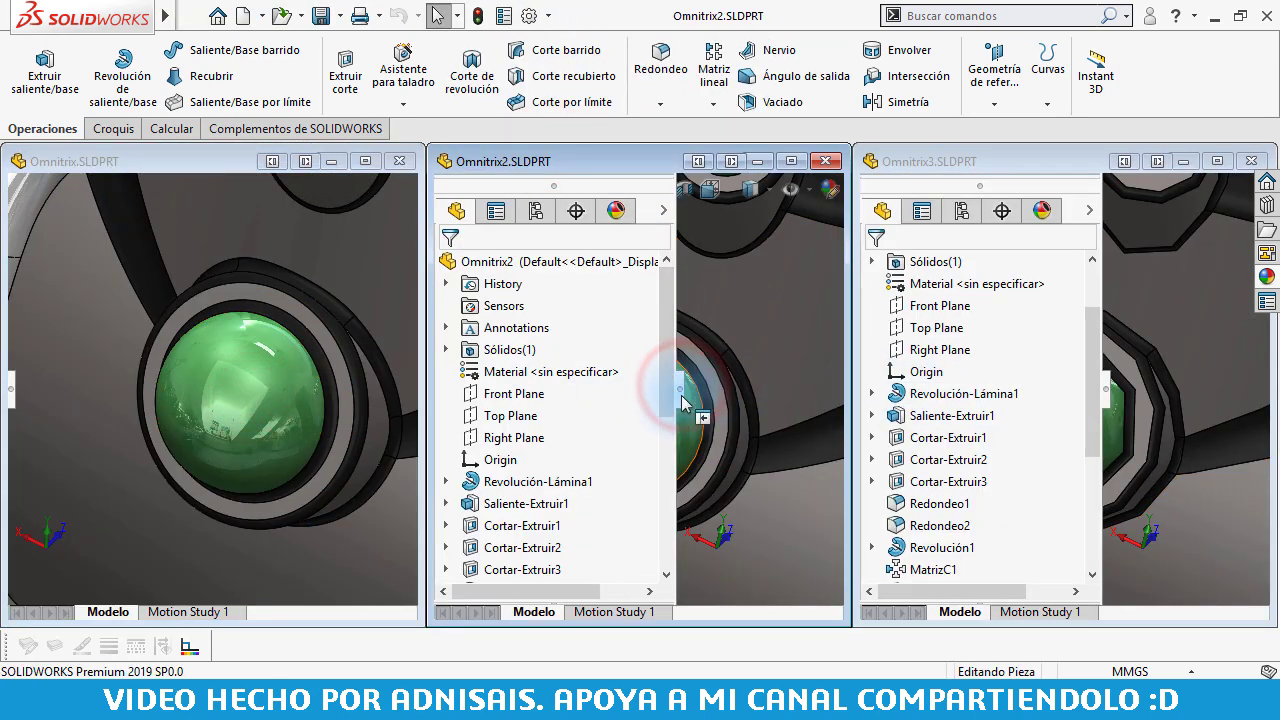
left_click(1106, 393)
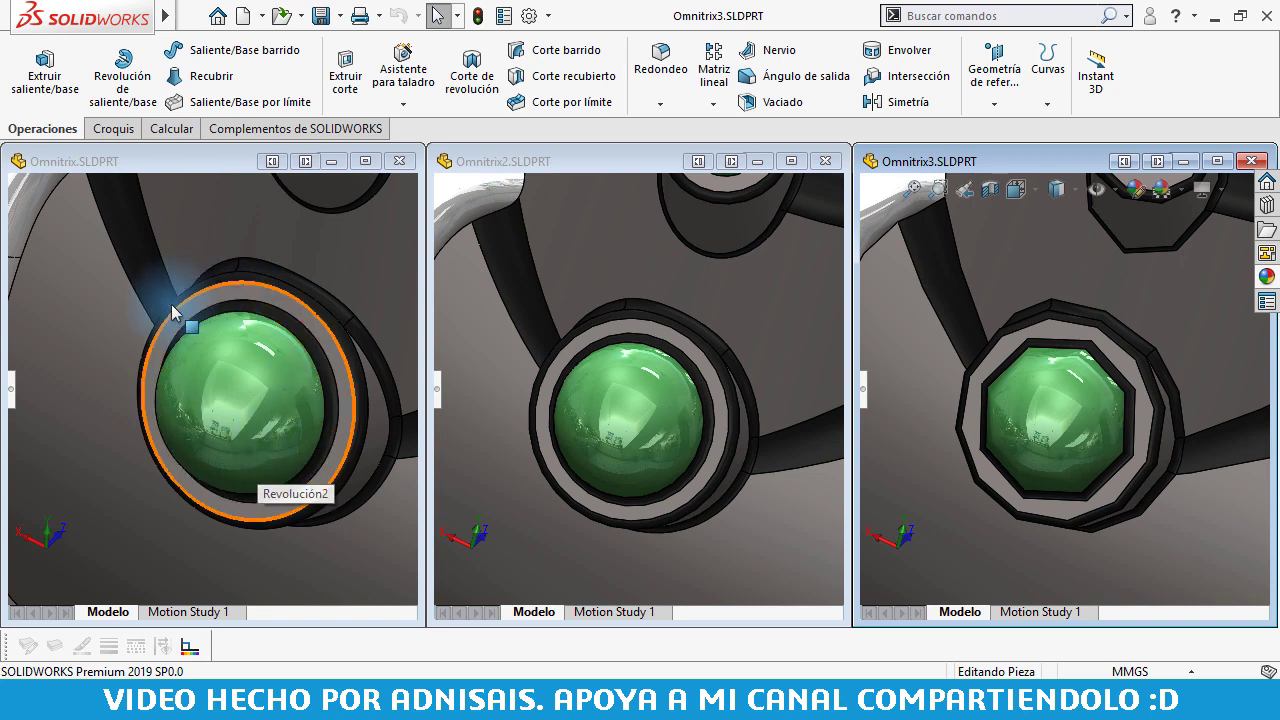
left_click(93, 341)
left_click(666, 563)
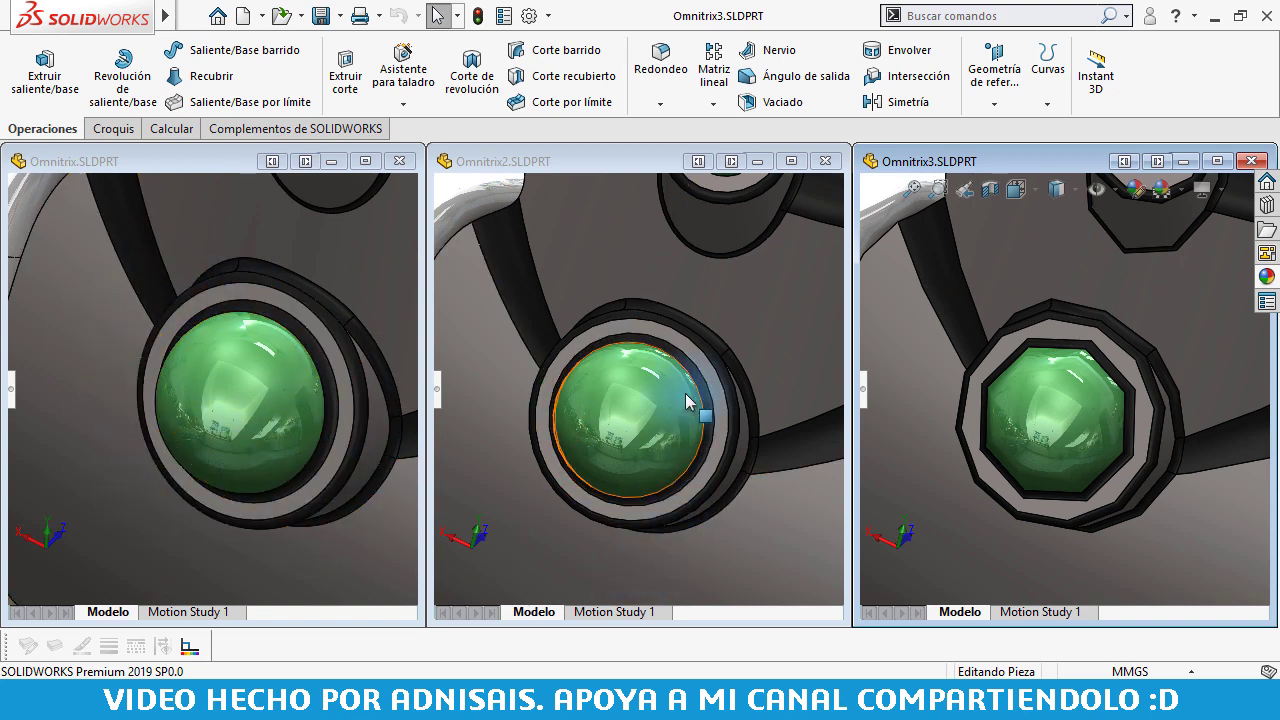
left_click(670, 494)
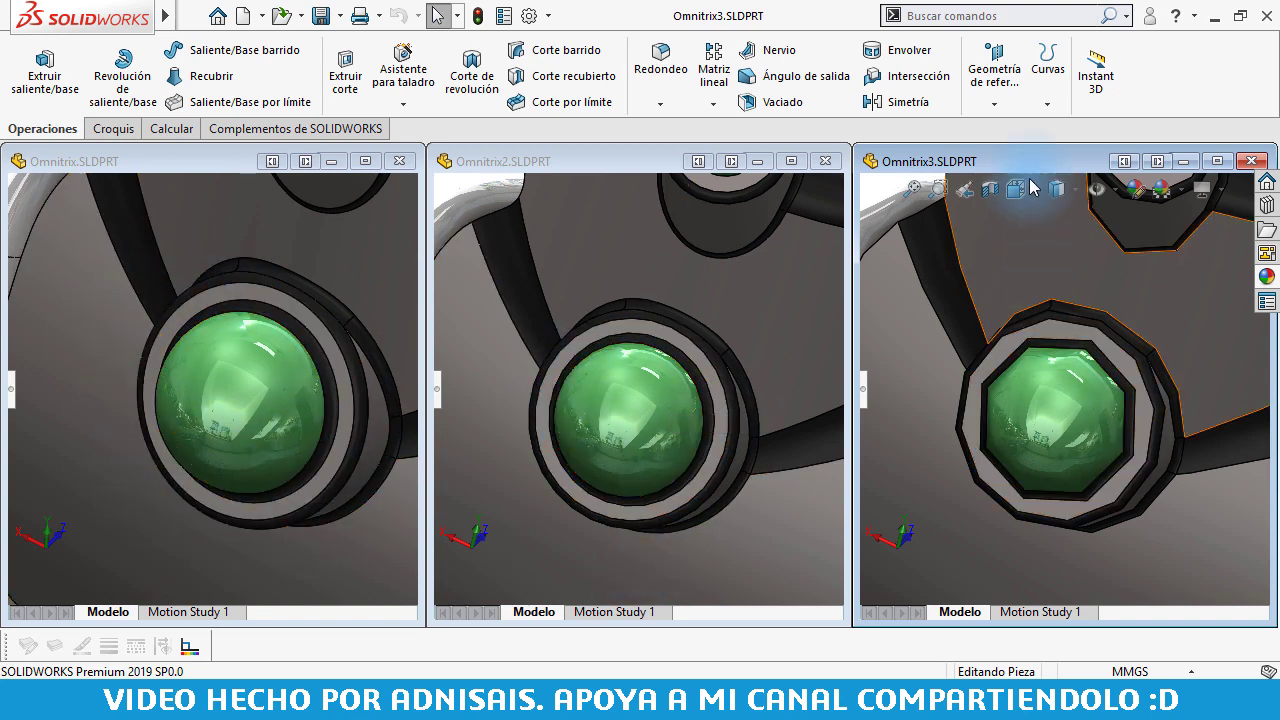
mouse_move(826, 14)
left_mouse_down()
mouse_move(1000, 158)
mouse_move(1071, 134)
left_mouse_up()
Step: Read Omnitrix3.SLDPRT's desktop file size (485.447 Kb), then maximize SOLIDWORKS again
left_click(138, 445)
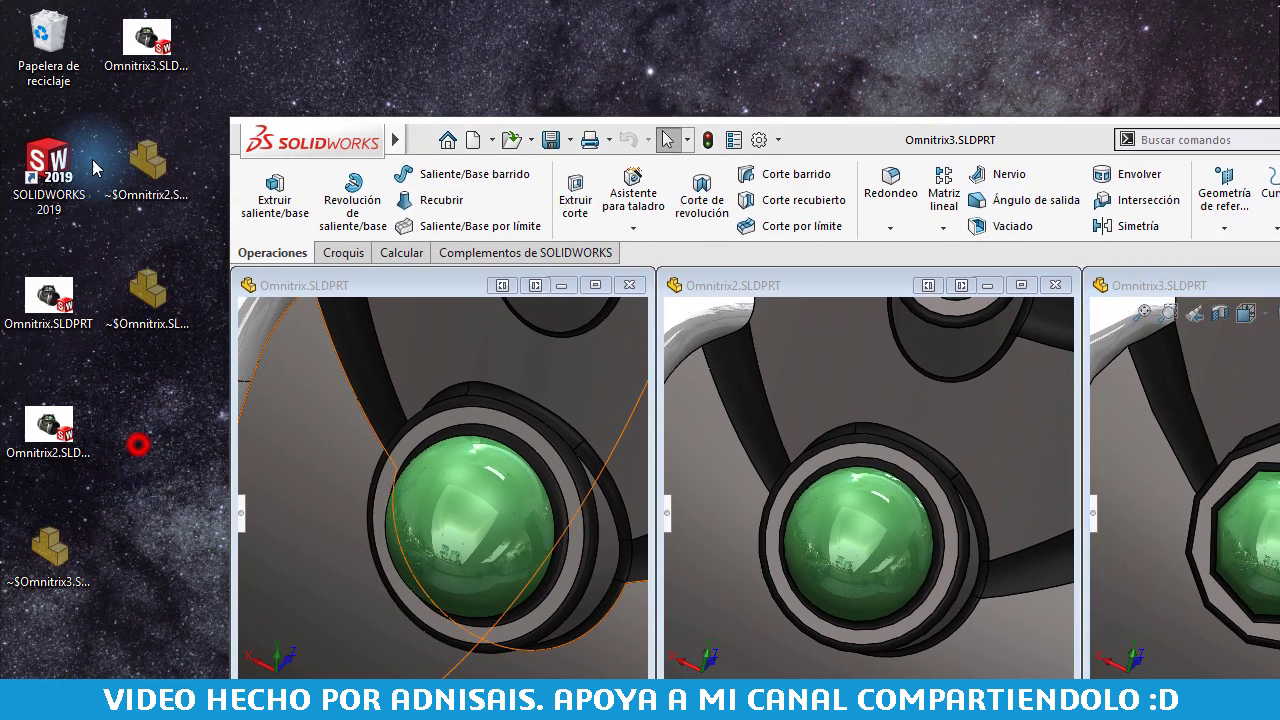
mouse_move(146, 40)
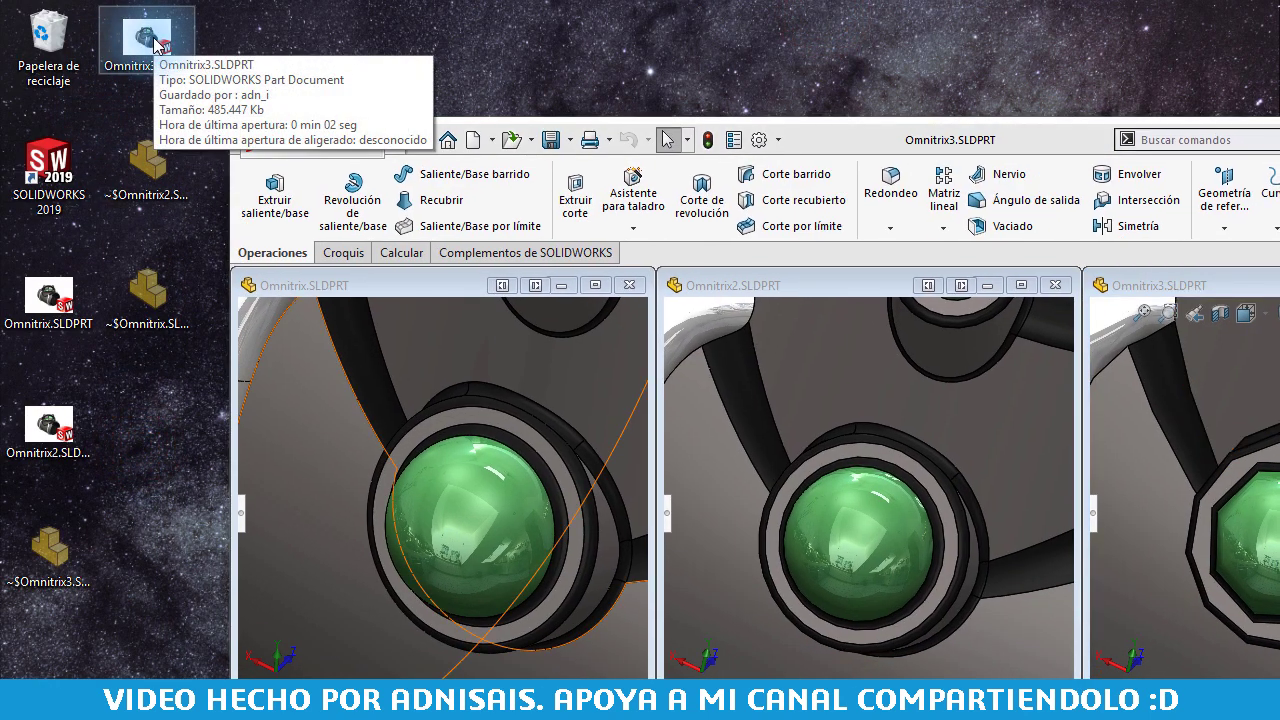
double_click(880, 139)
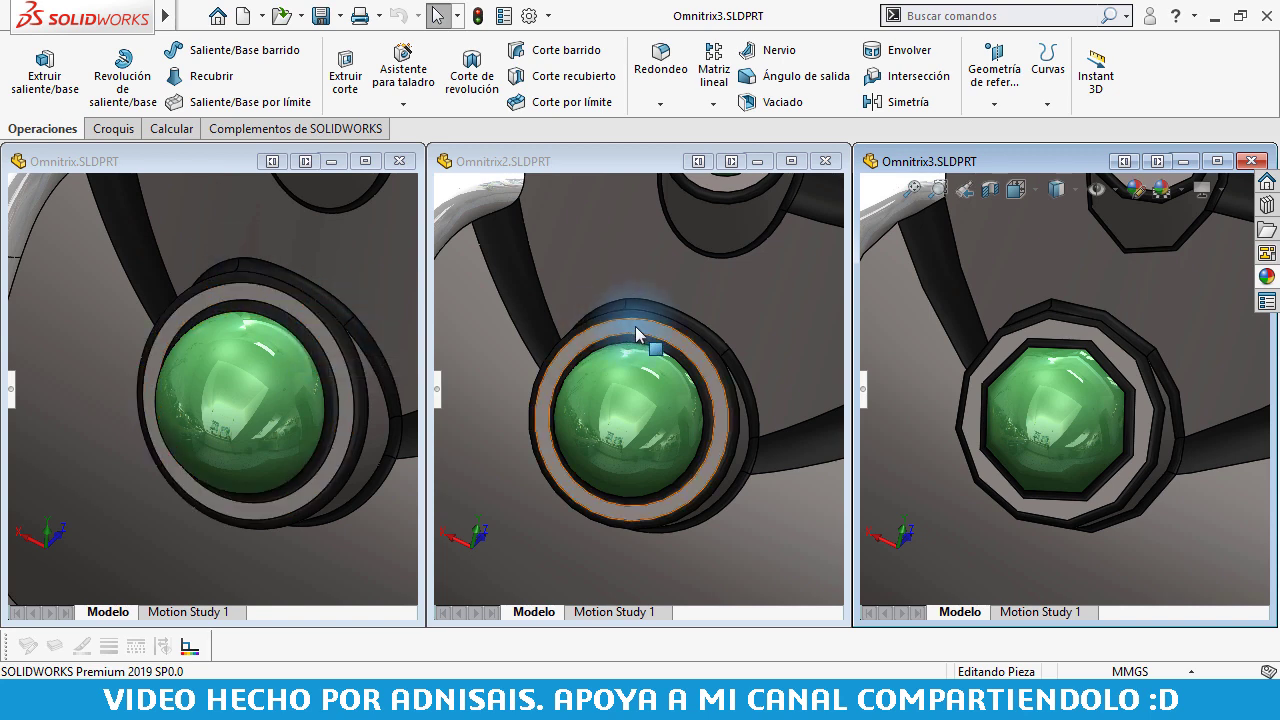
left_click(554, 161)
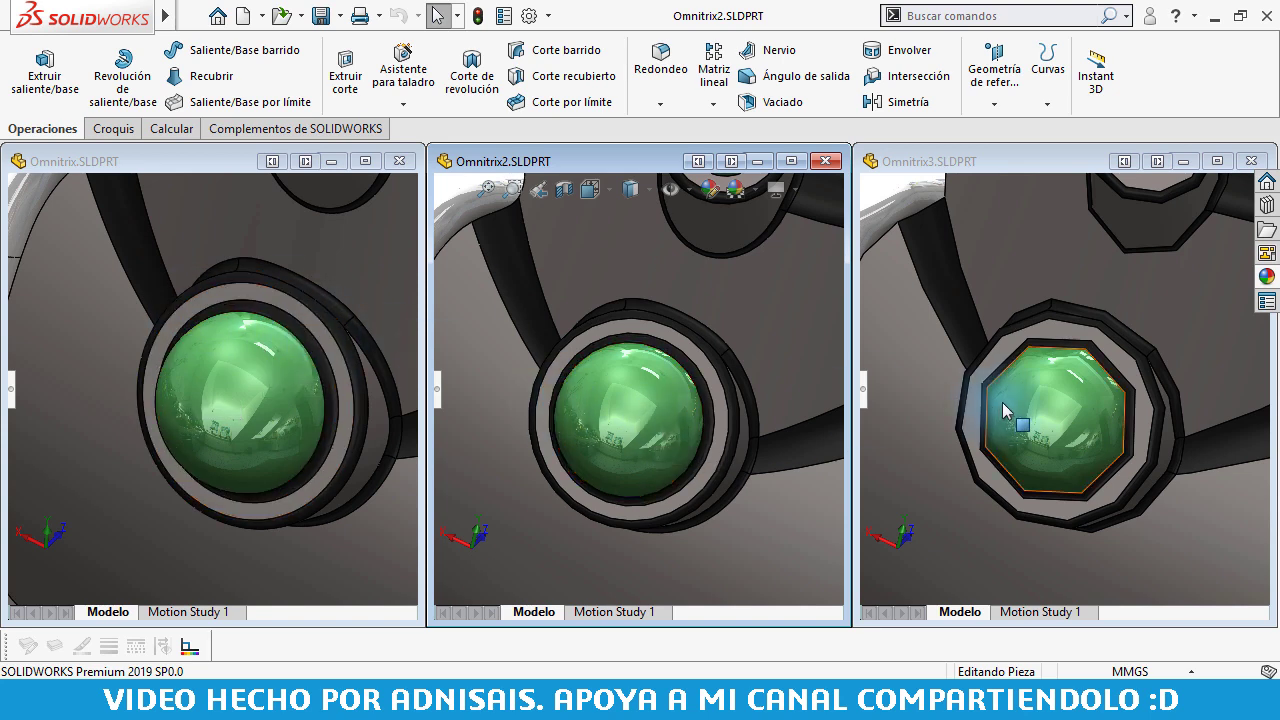
left_click(87, 331)
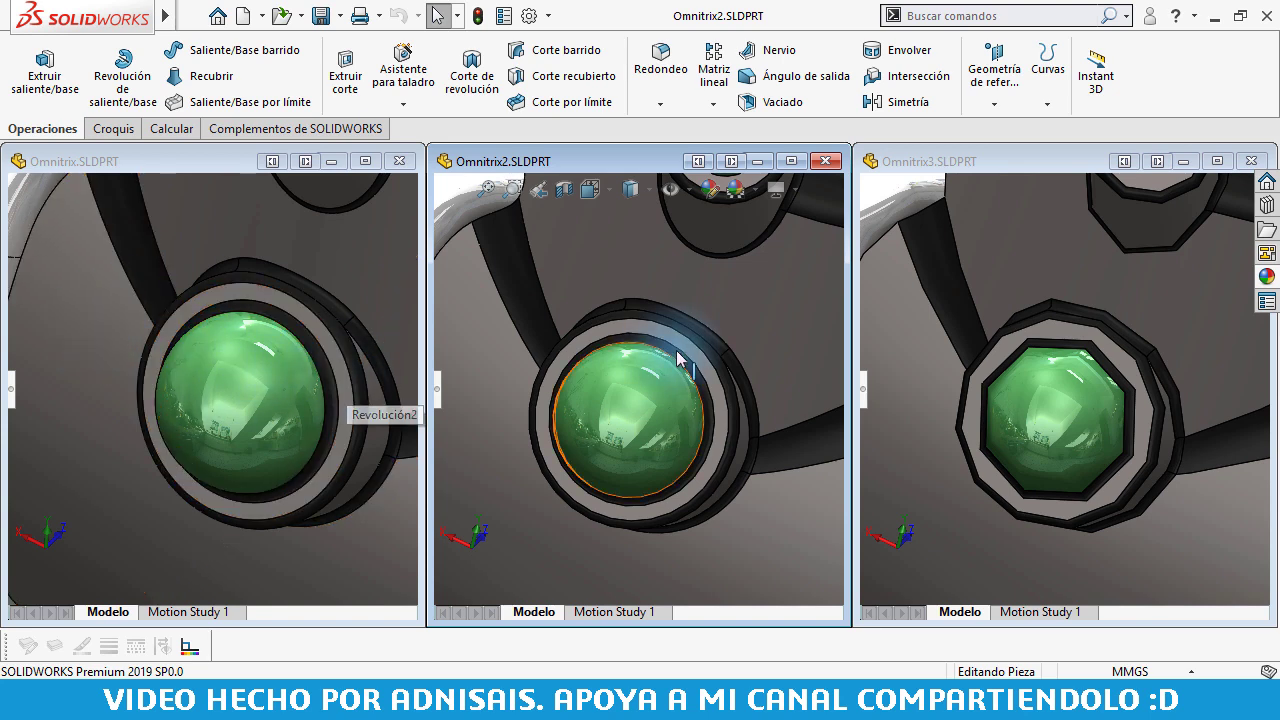
left_click(752, 349)
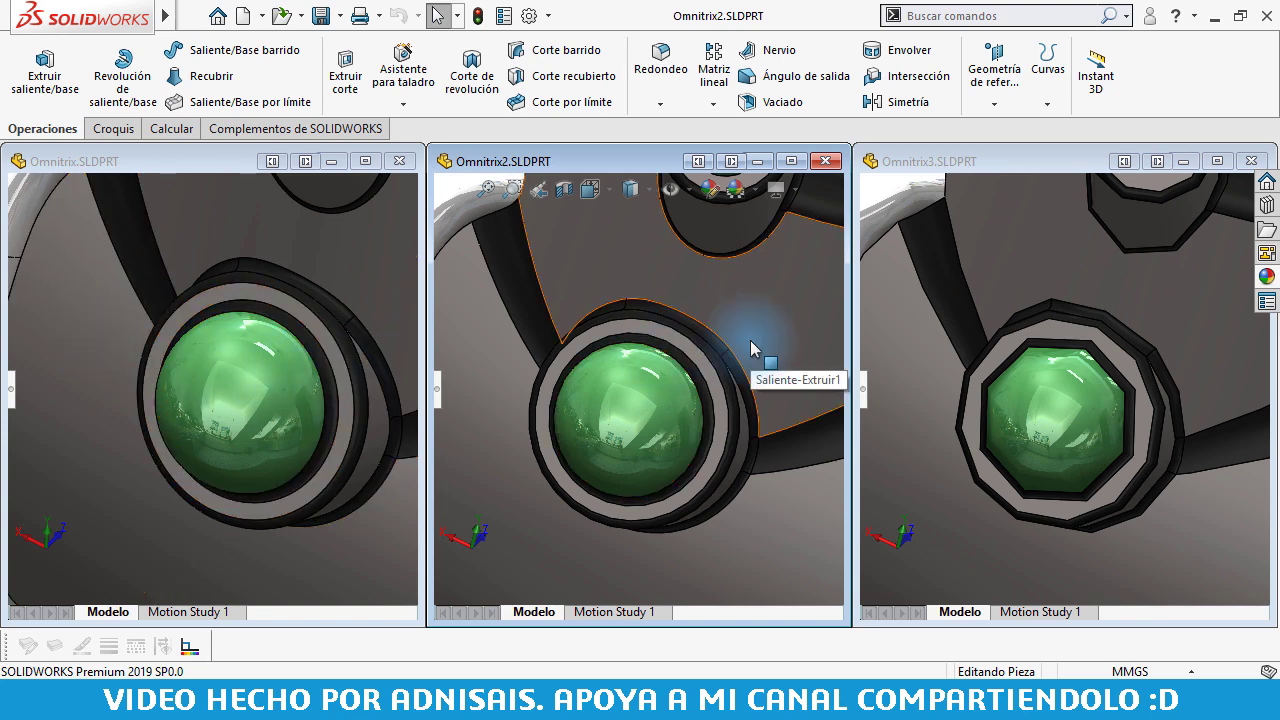